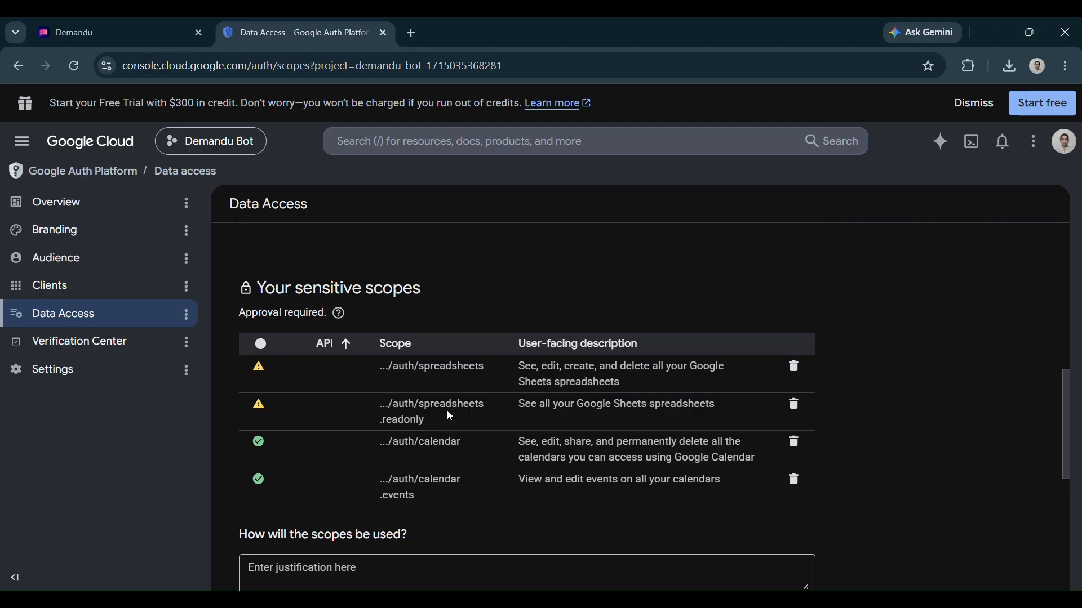
# Switch to the Demandu bot builder showing the Lana WhatsApp chatbot flow
pyautogui.click(126, 44)
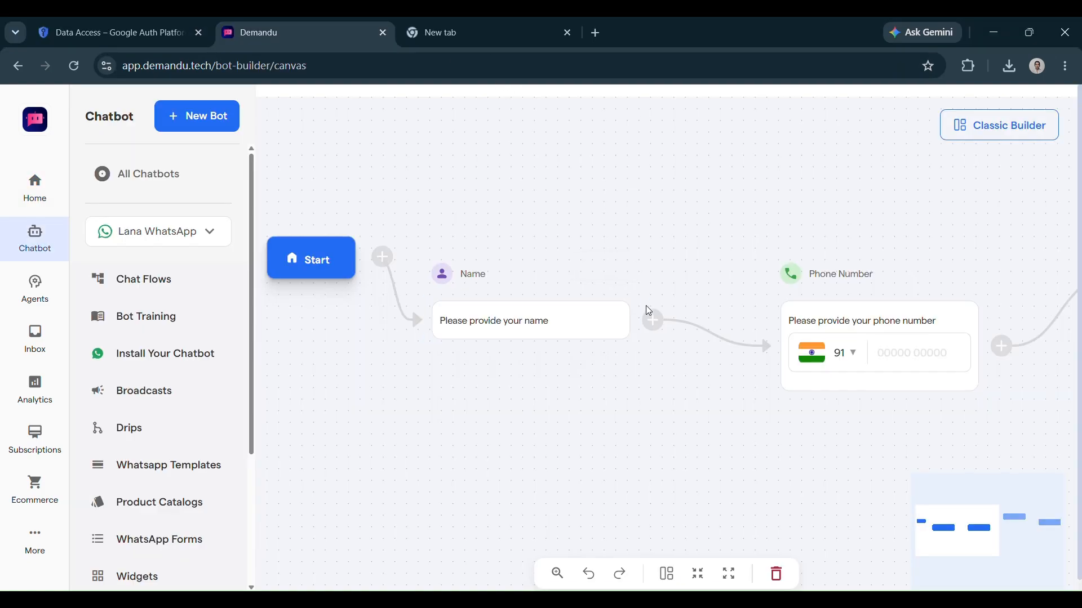
# Open the Google Sheet node's settings and go to its Google Sheets integration setup
pyautogui.hscroll(4, 645, 305)
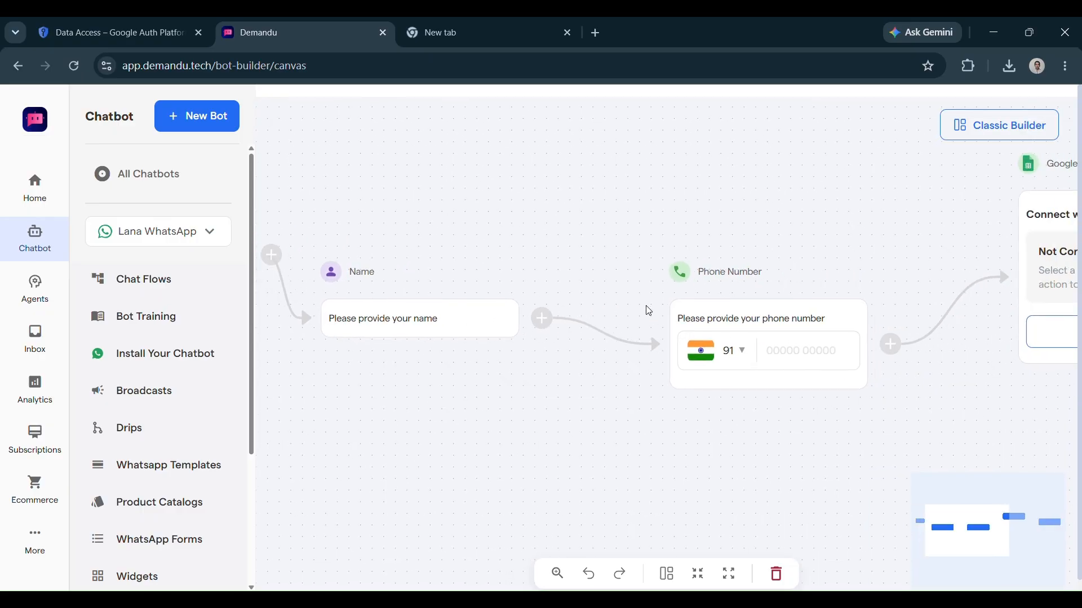
pyautogui.hscroll(-2, 646, 309)
pyautogui.hscroll(5, 647, 309)
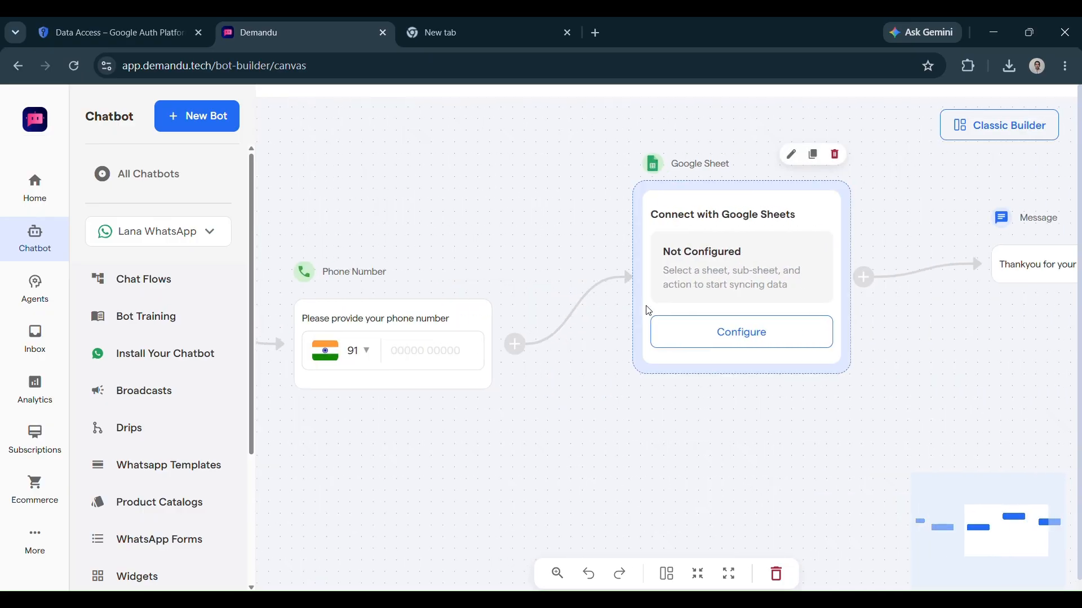
pyautogui.click(743, 251)
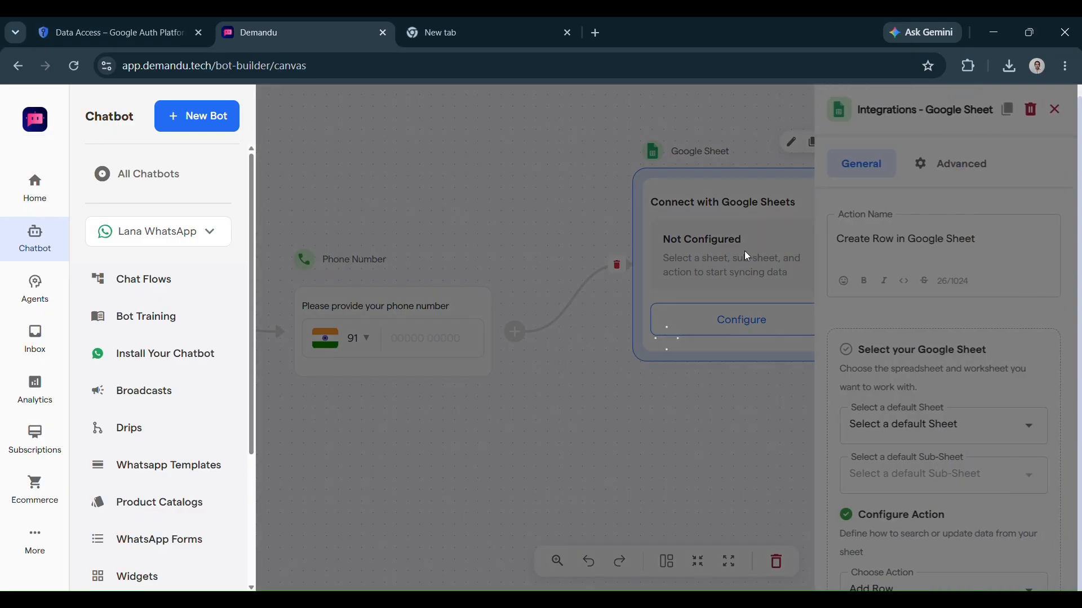
pyautogui.scroll(-5, 907, 346)
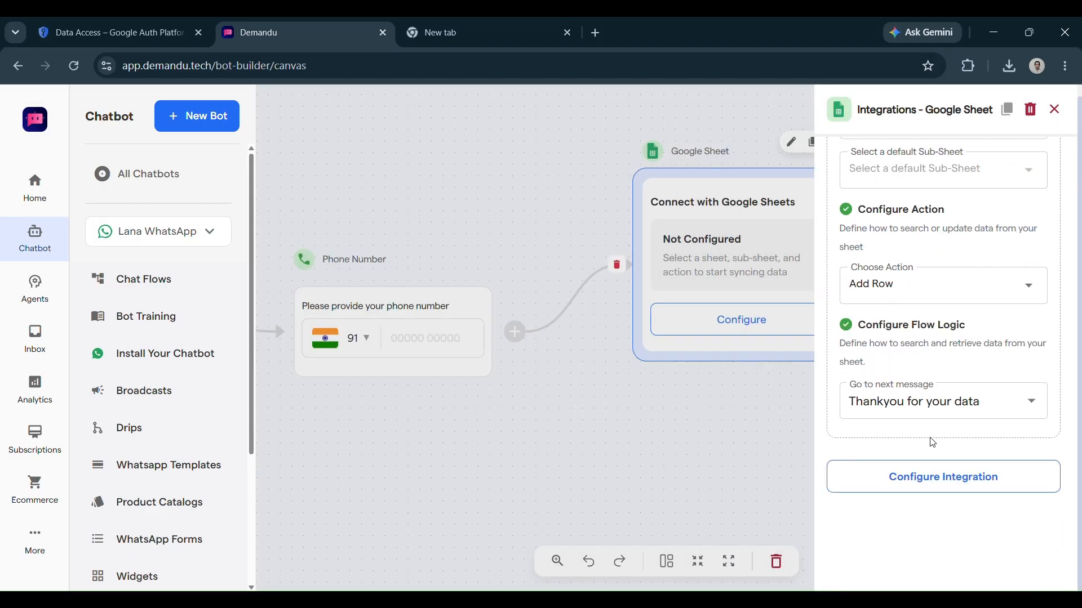
pyautogui.click(943, 477)
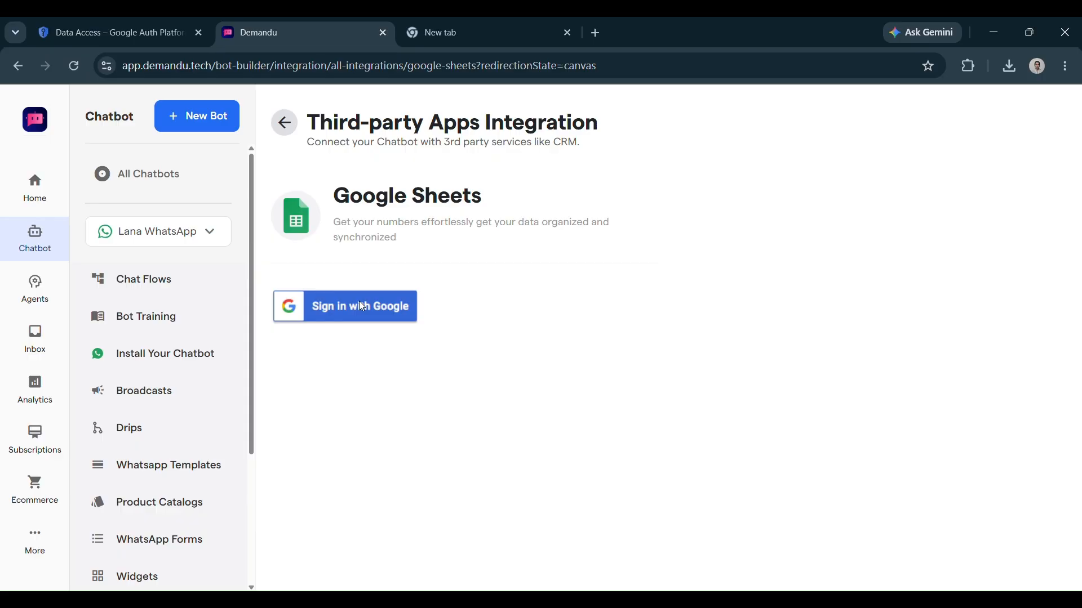
# Sign in with a Google account, proceeding to Demandu past the unverified-app warning
pyautogui.click(362, 306)
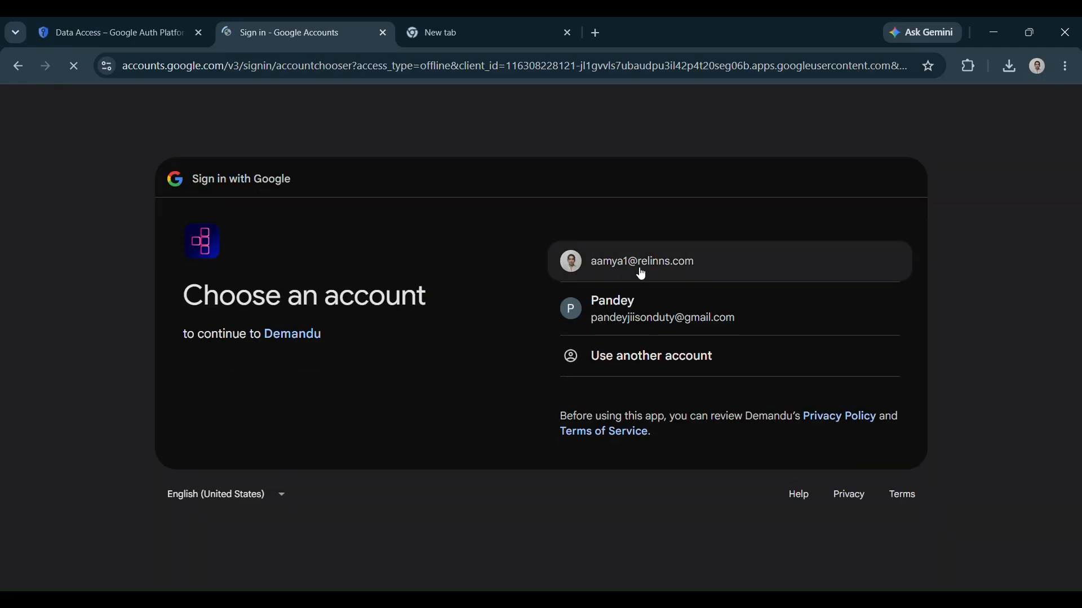
pyautogui.click(653, 304)
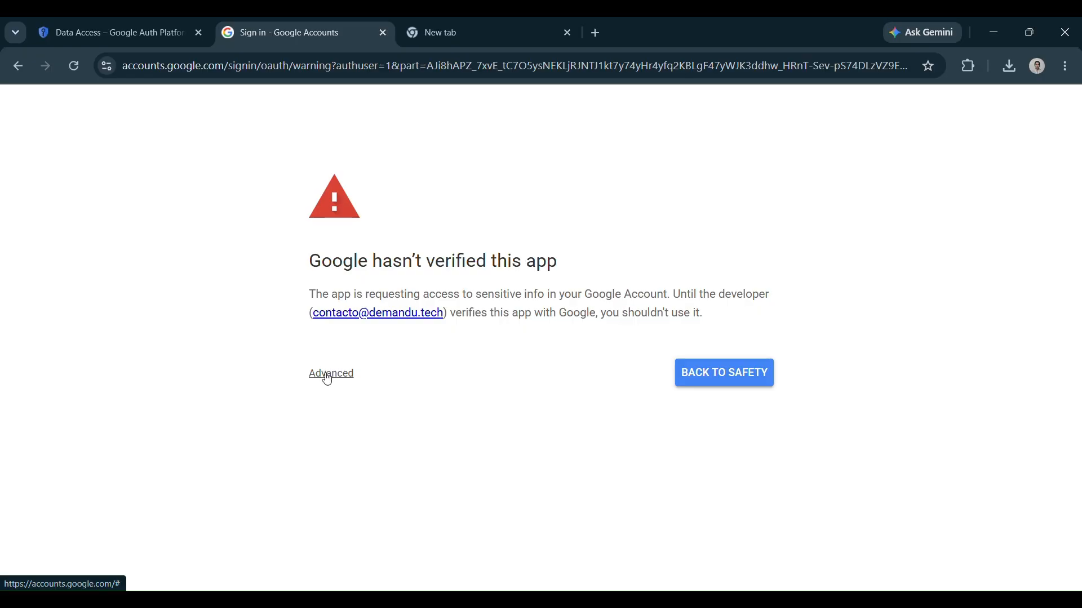
pyautogui.click(328, 379)
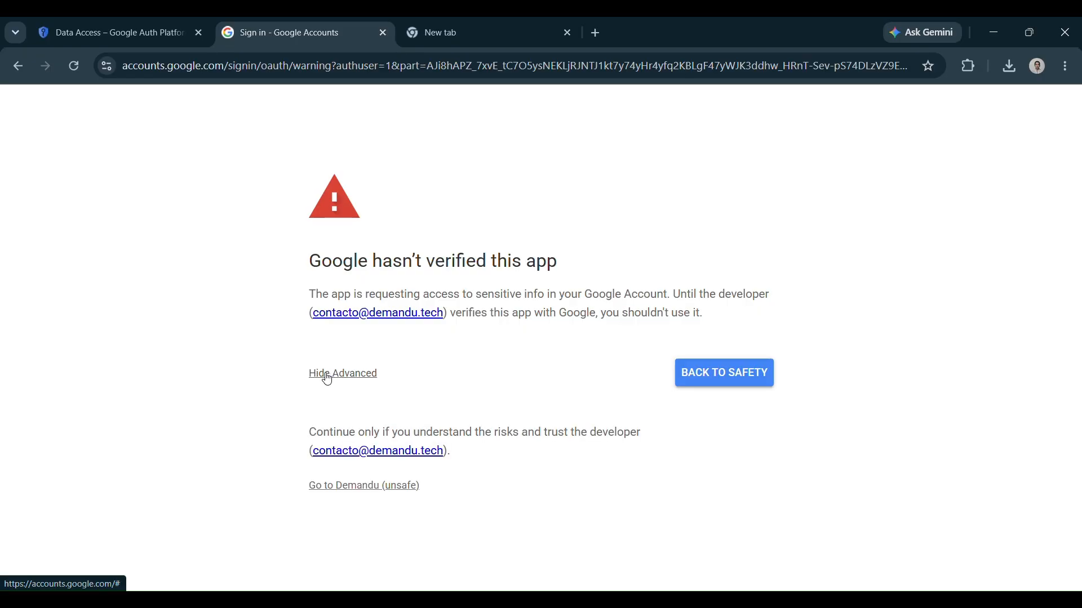
pyautogui.click(375, 489)
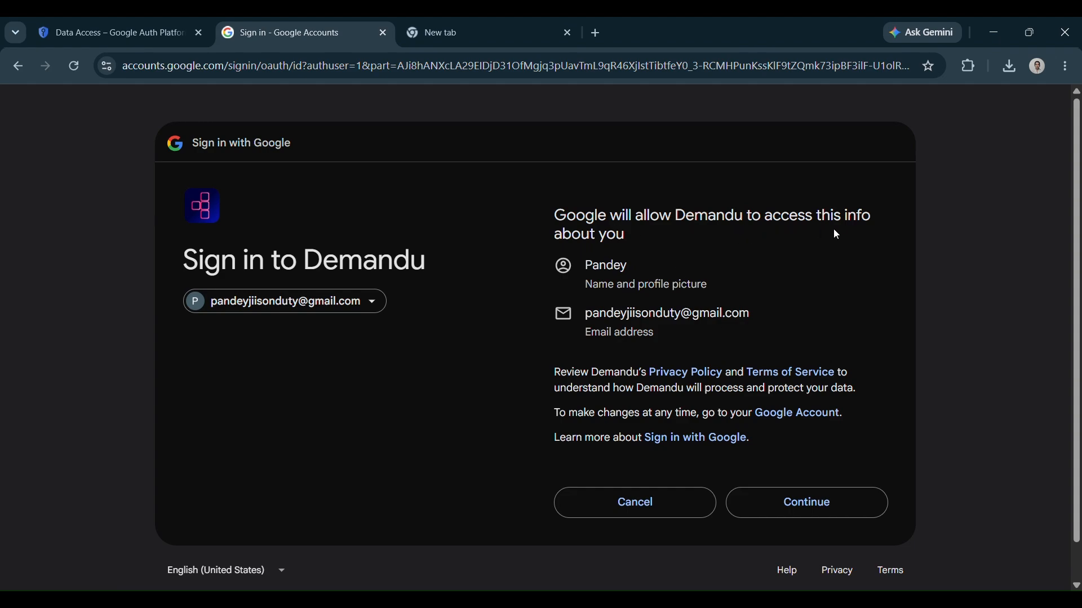
pyautogui.click(807, 514)
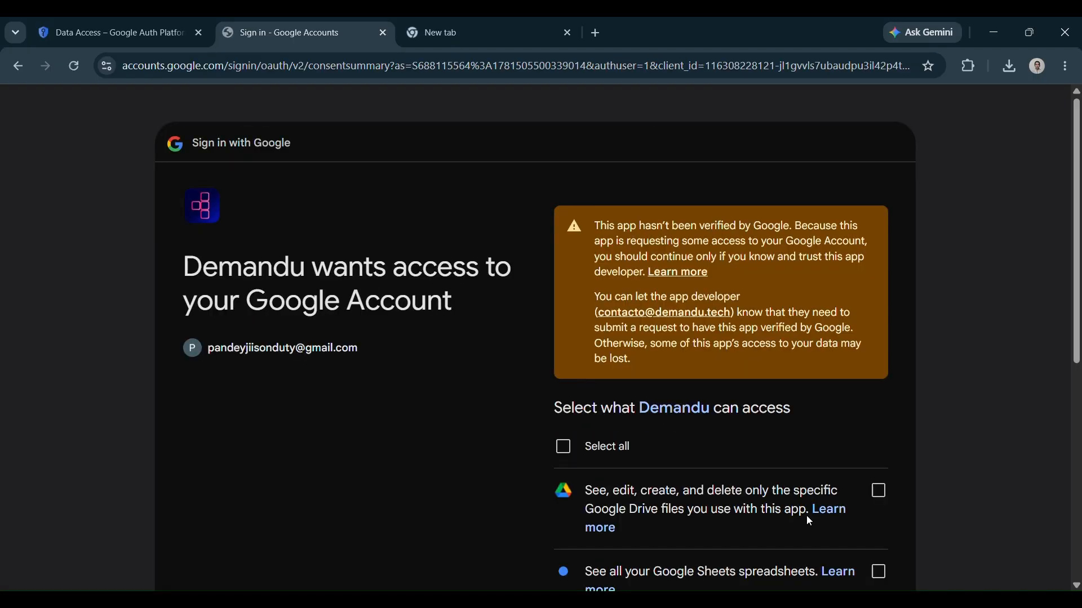
# Select all requested Drive and Google Sheets permissions
pyautogui.scroll(-3, 806, 515)
pyautogui.scroll(-2, 806, 516)
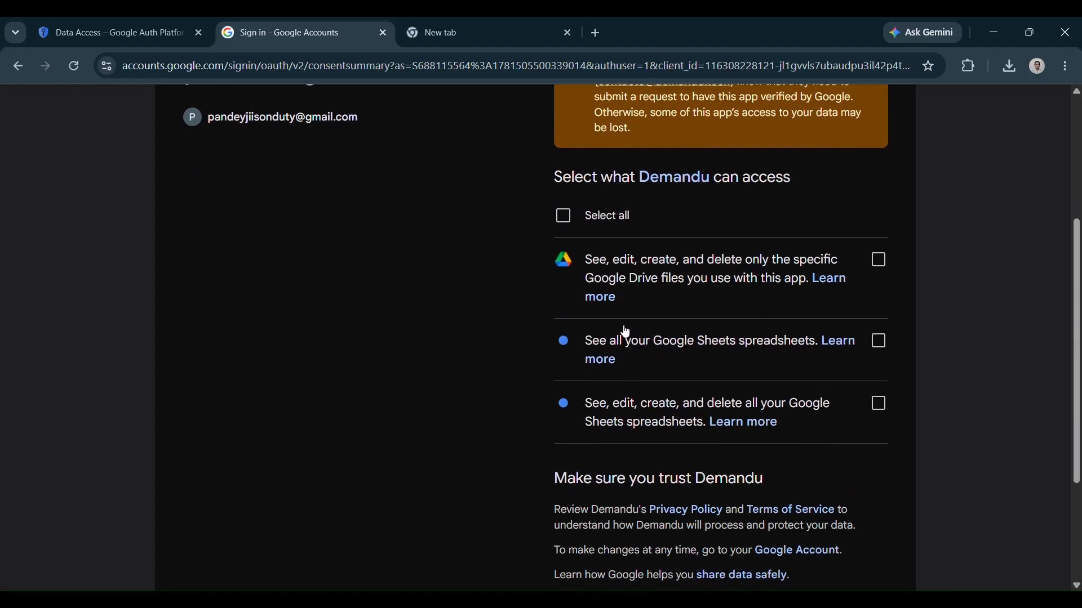
pyautogui.click(467, 43)
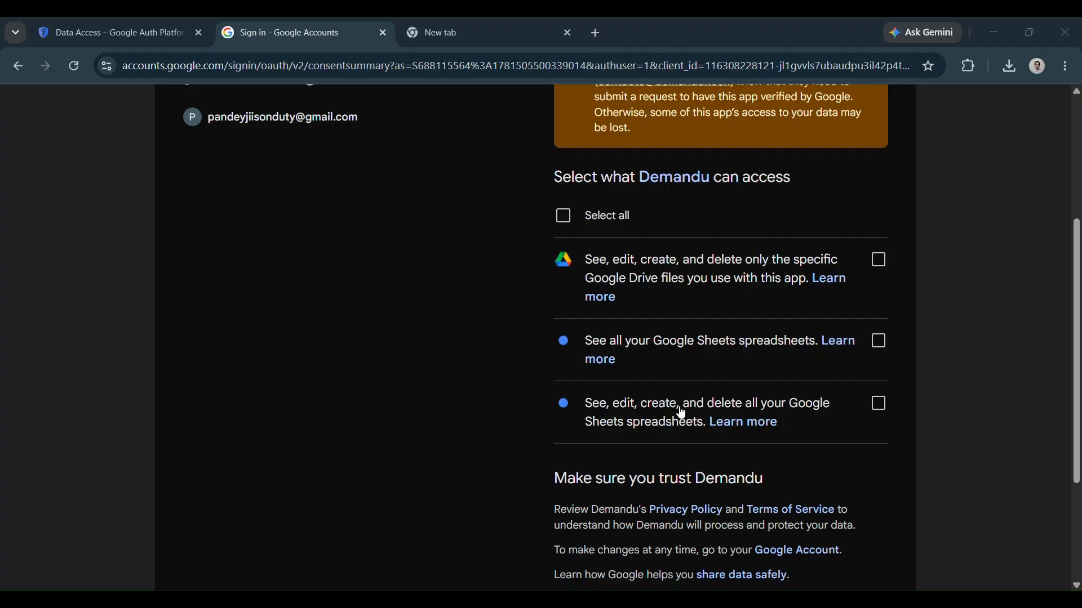
pyautogui.click(565, 220)
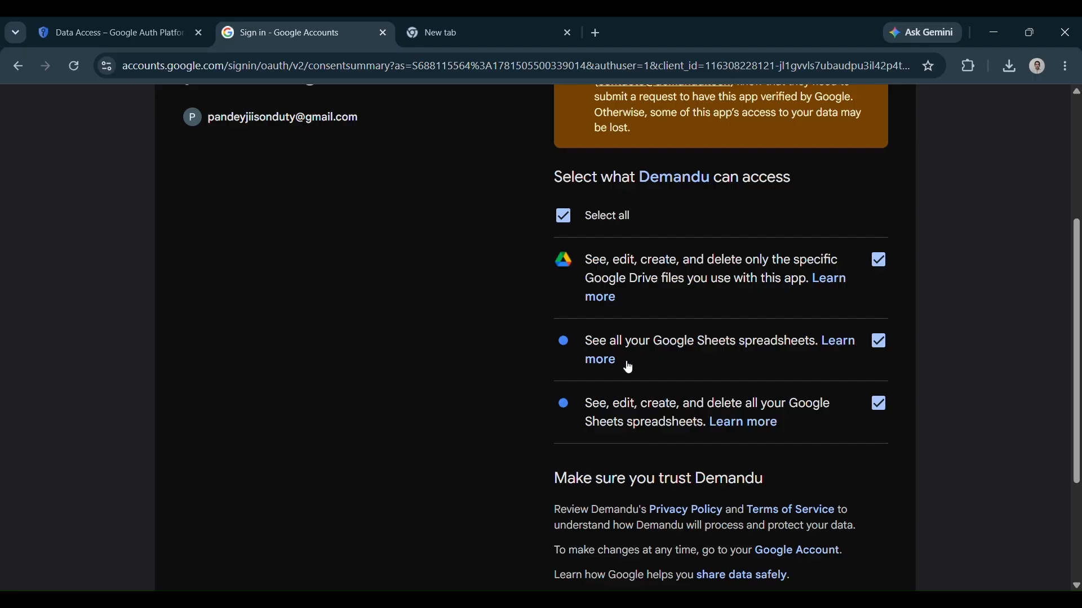
# Read Demandu's privacy policy in a new tab and return to the consent page
pyautogui.scroll(-1, 702, 417)
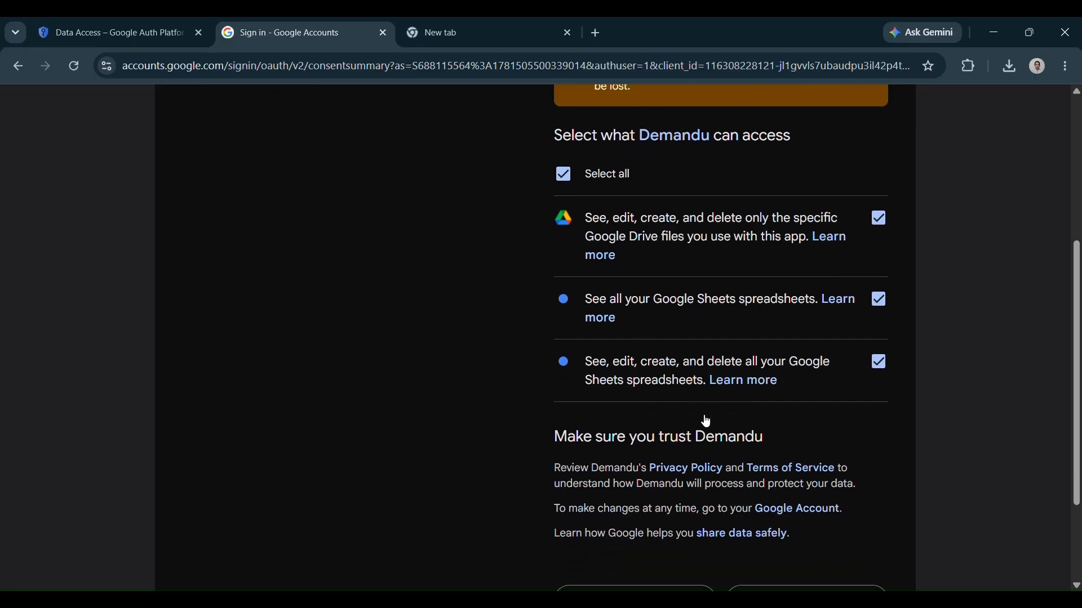
pyautogui.scroll(-1, 704, 420)
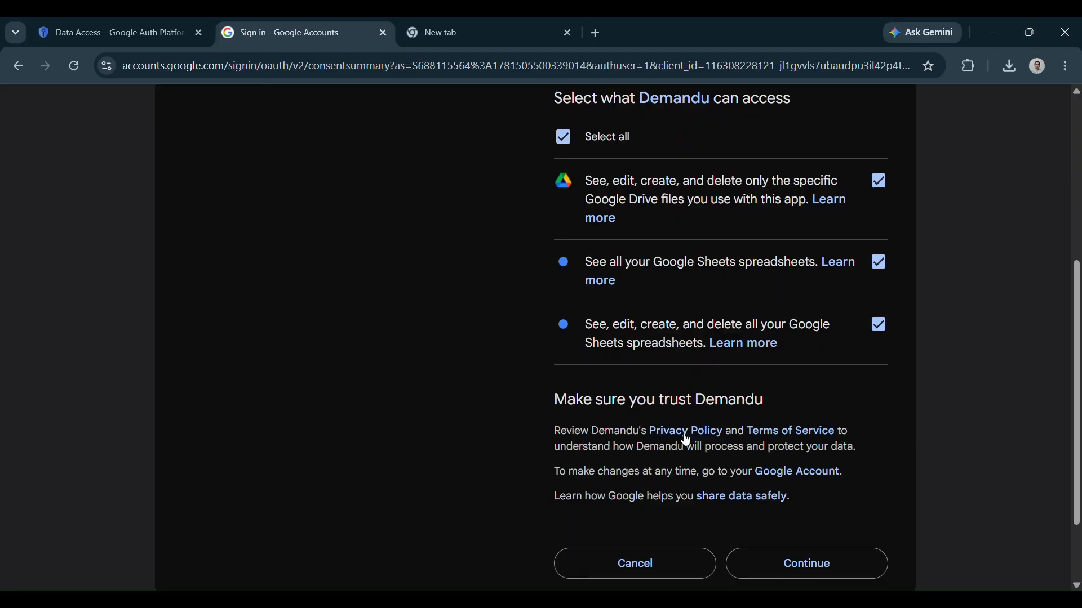
pyautogui.click(687, 438)
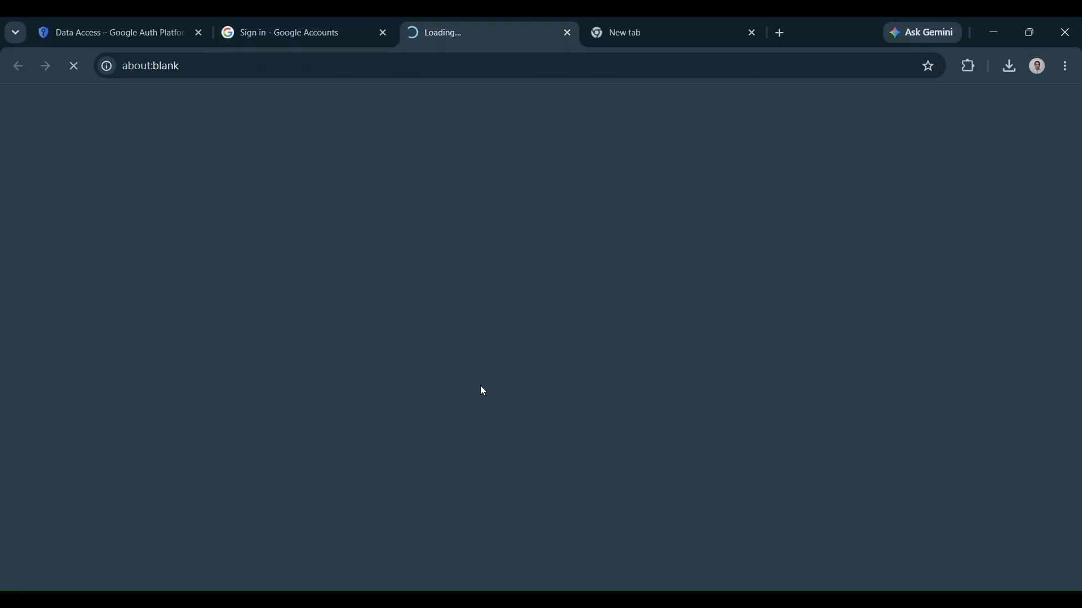
pyautogui.scroll(-7, 482, 390)
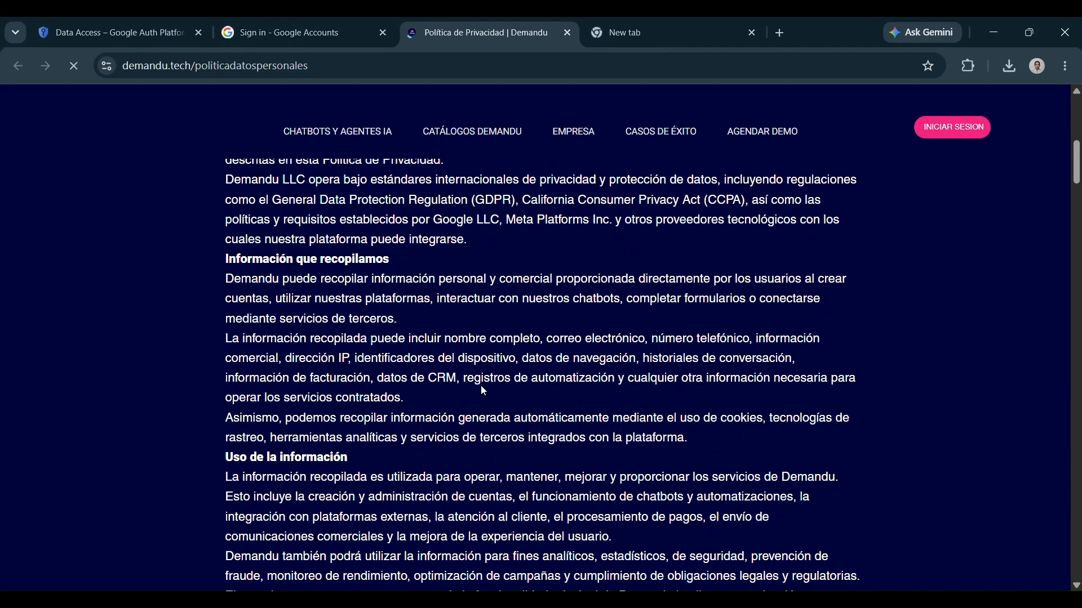
pyautogui.scroll(-14, 481, 386)
pyautogui.scroll(14, 481, 386)
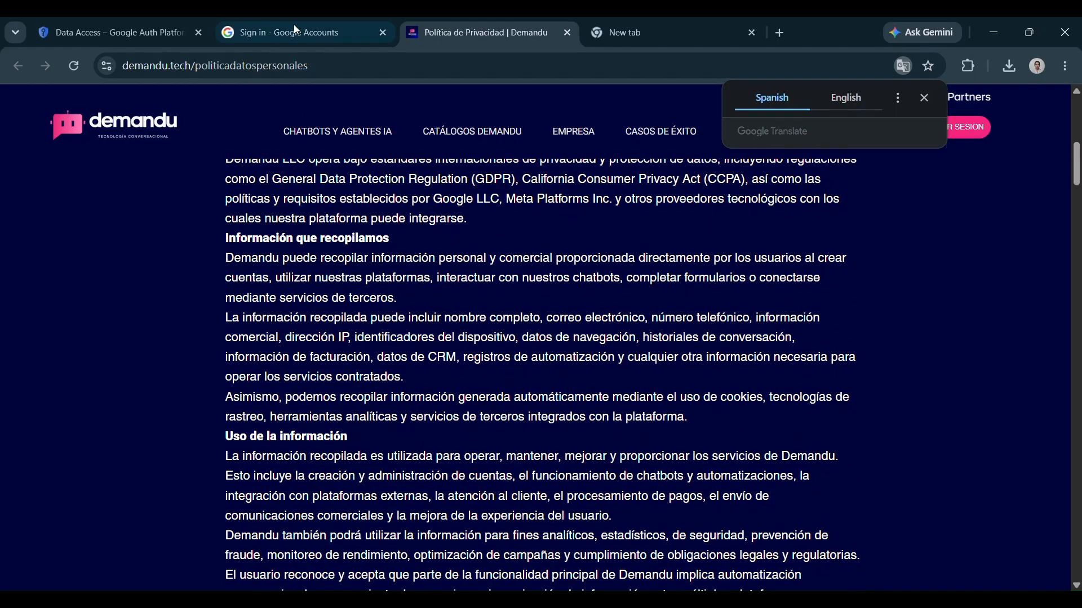
pyautogui.click(298, 32)
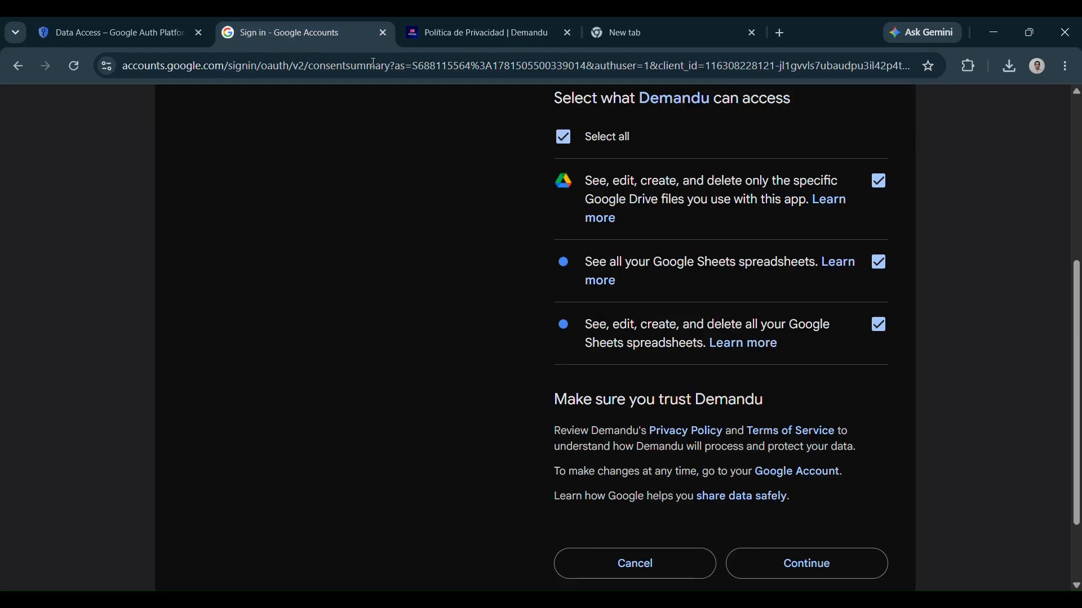
# Look over Demandu's terms of service, then approve the access request
pyautogui.click(780, 429)
pyautogui.scroll(-20, 466, 397)
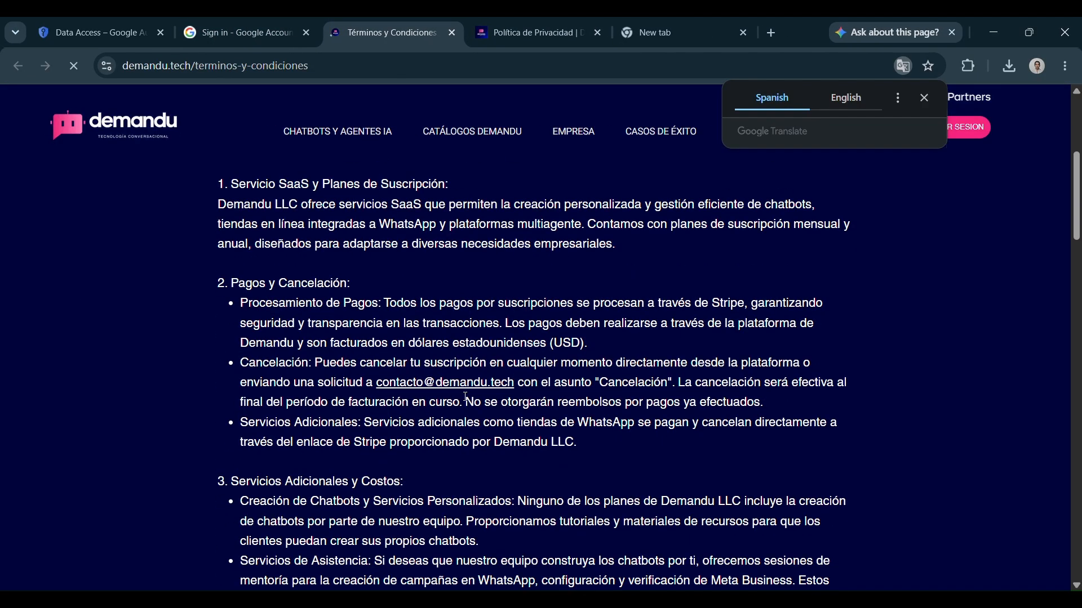
pyautogui.click(249, 36)
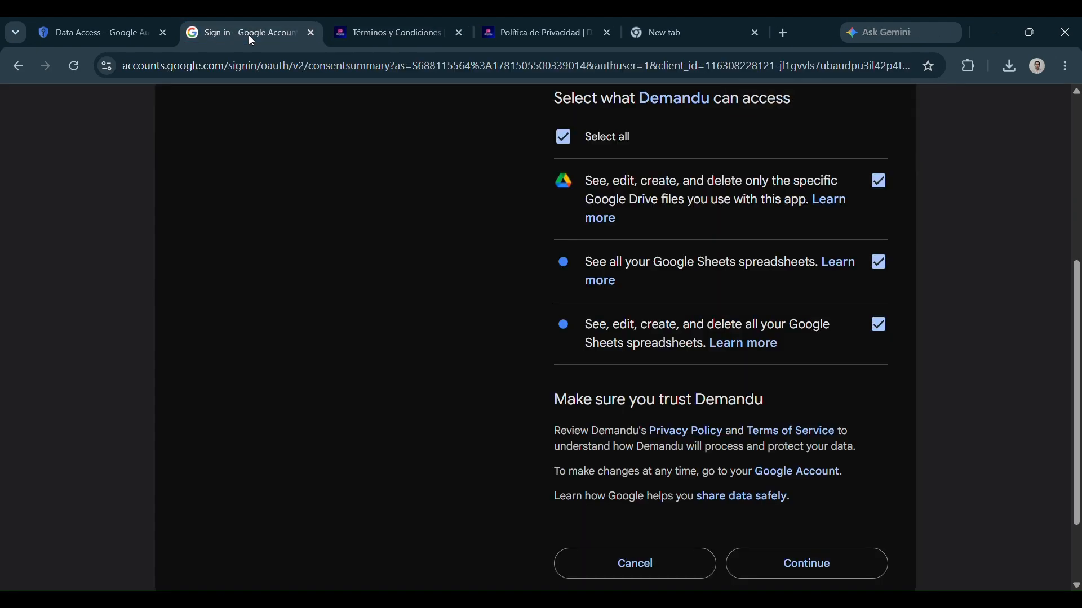
pyautogui.click(820, 571)
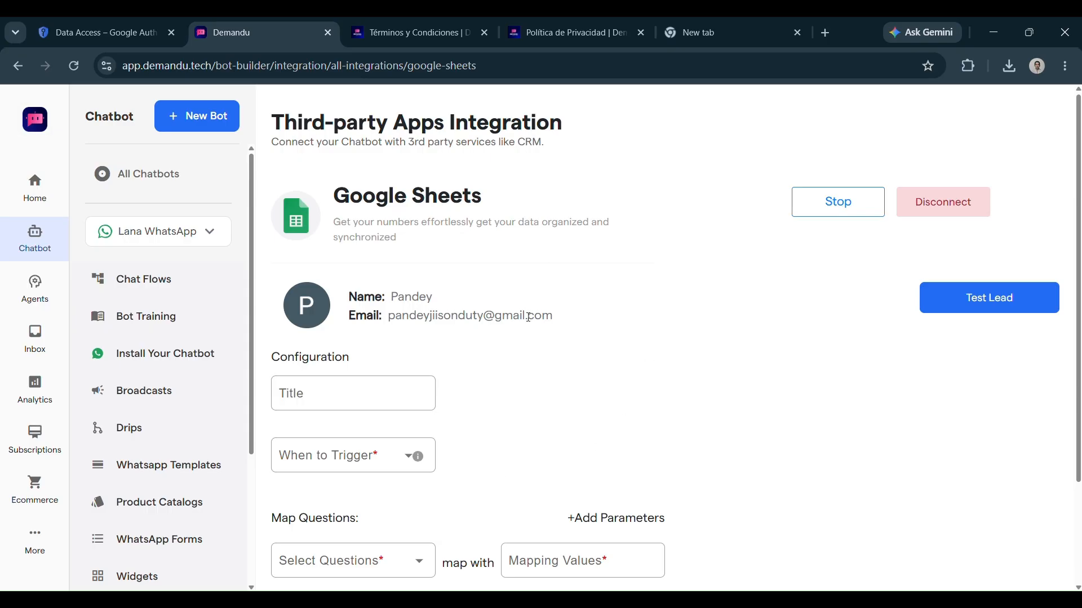
# Title the integration 'Sheetss', set When to Trigger to Based On Chat Flow, and save
pyautogui.scroll(-2, 529, 317)
pyautogui.click(330, 302)
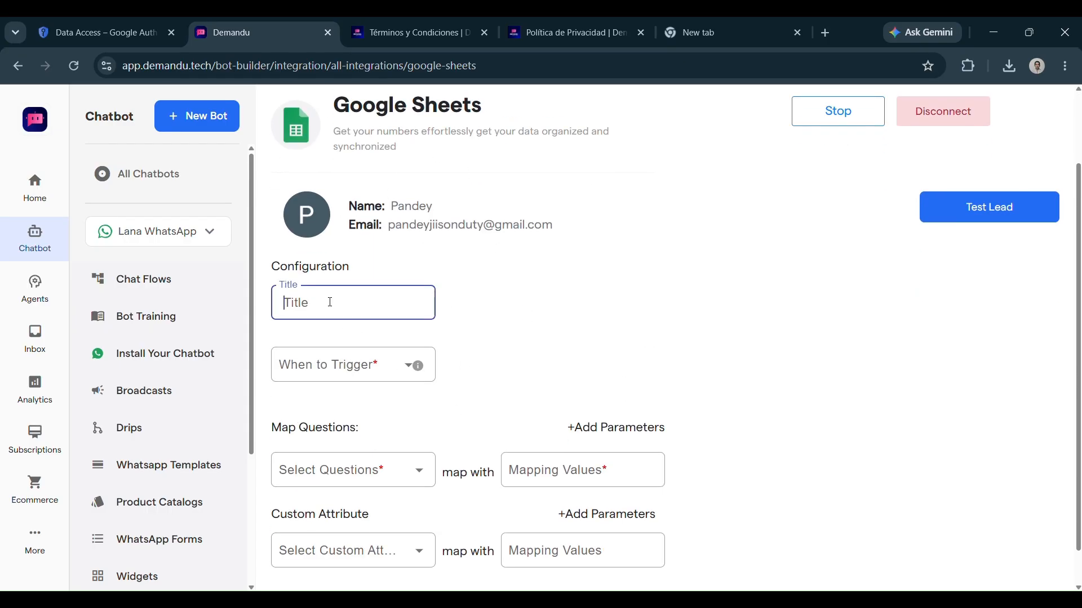
pyautogui.write('Sheetss')
pyautogui.click(338, 367)
pyautogui.click(384, 452)
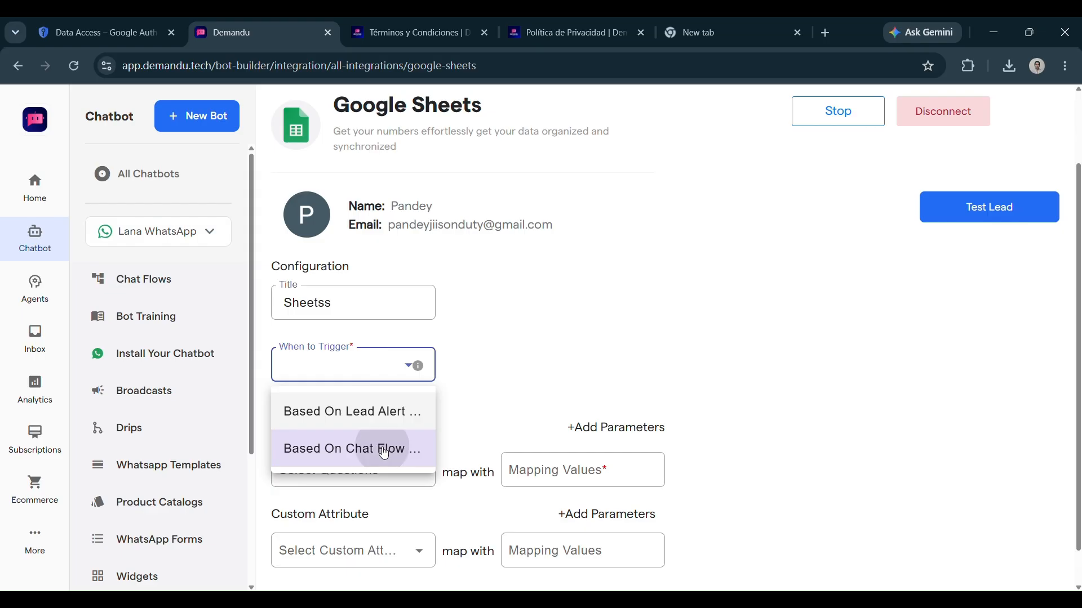
pyautogui.scroll(-1, 377, 440)
pyautogui.click(364, 423)
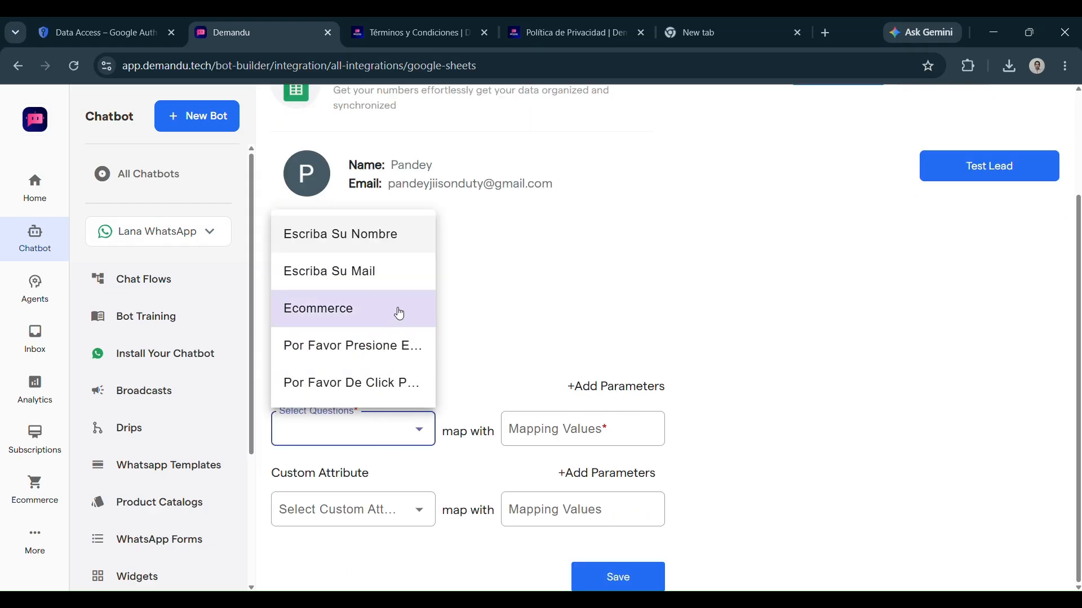
pyautogui.click(522, 293)
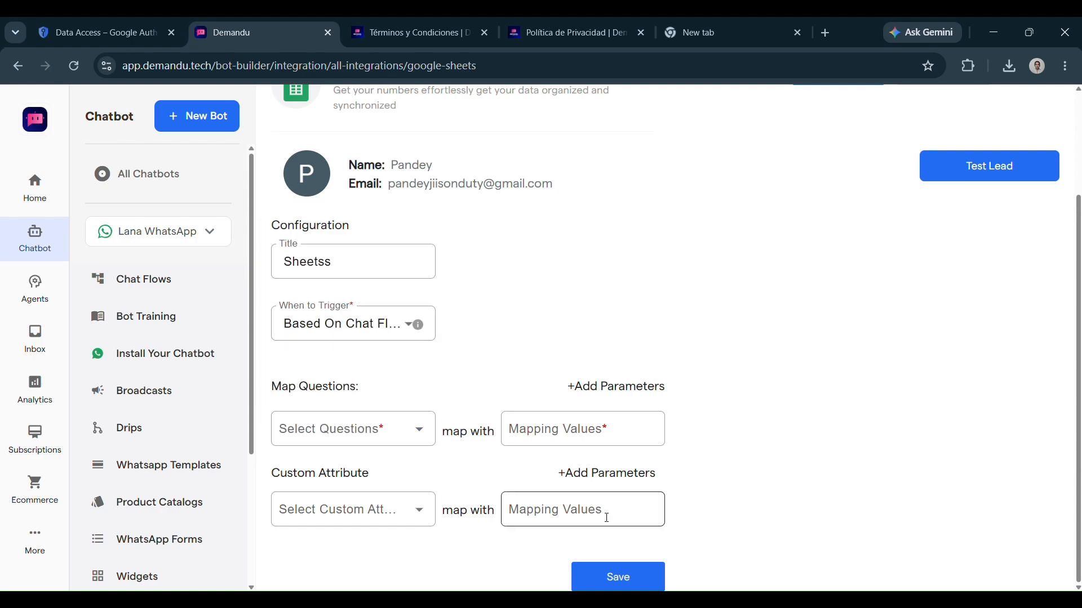
pyautogui.click(616, 576)
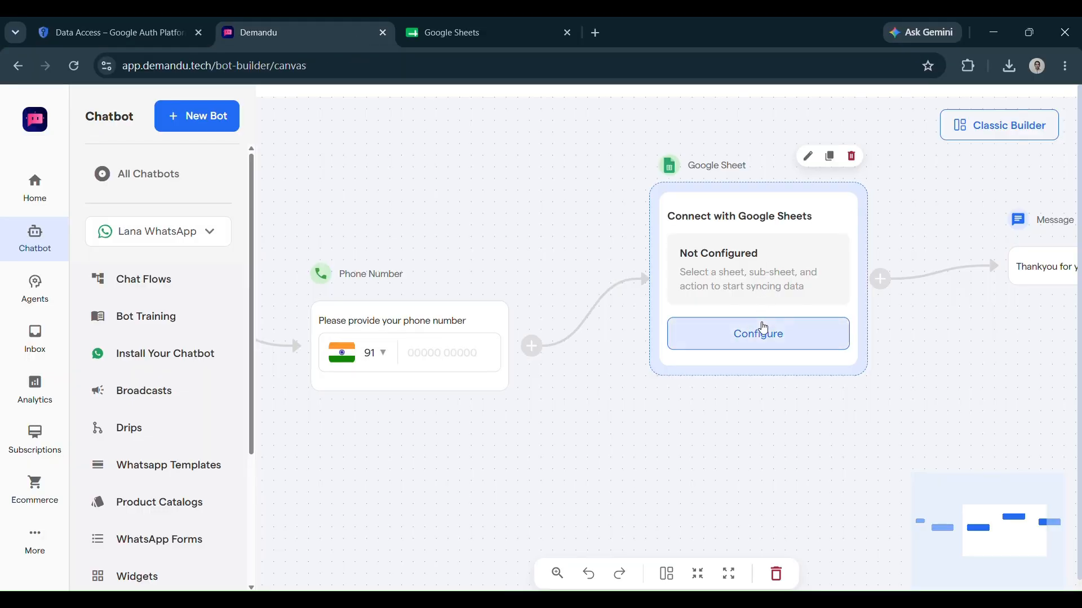
# Point the Google Sheet node at New Sheet, sub-sheet Sheet1, with the Add Row action
pyautogui.click(764, 327)
pyautogui.scroll(-4, 949, 327)
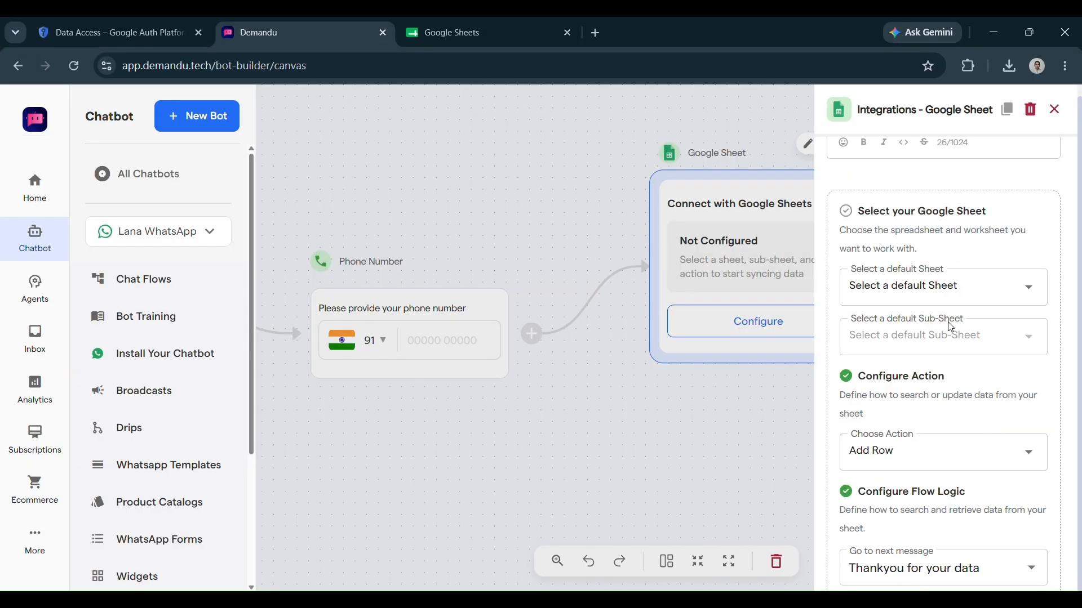
pyautogui.scroll(1, 951, 327)
pyautogui.click(921, 274)
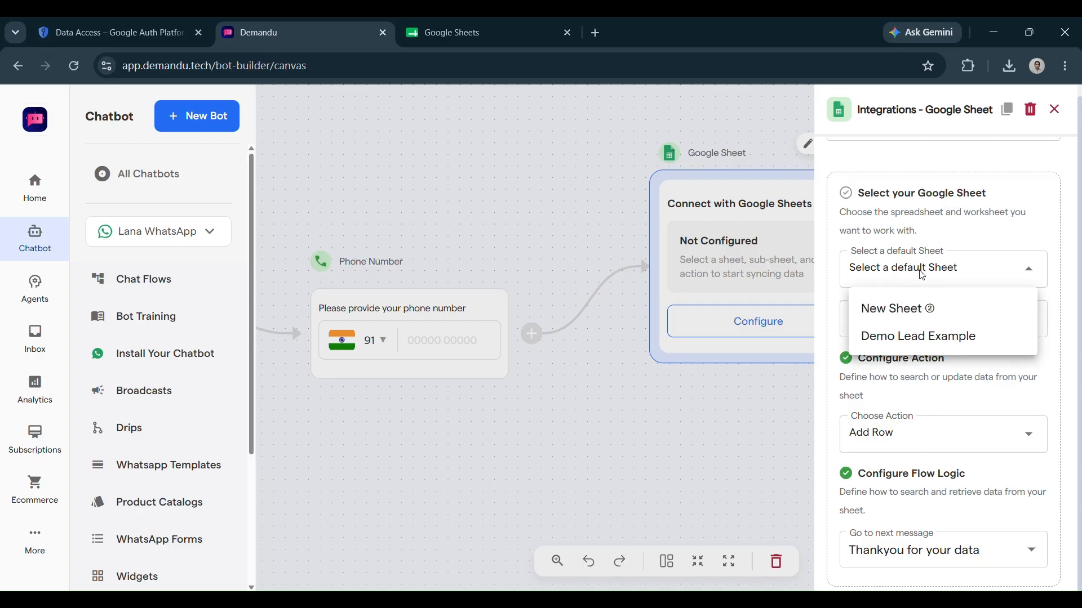
pyautogui.click(920, 311)
pyautogui.click(921, 315)
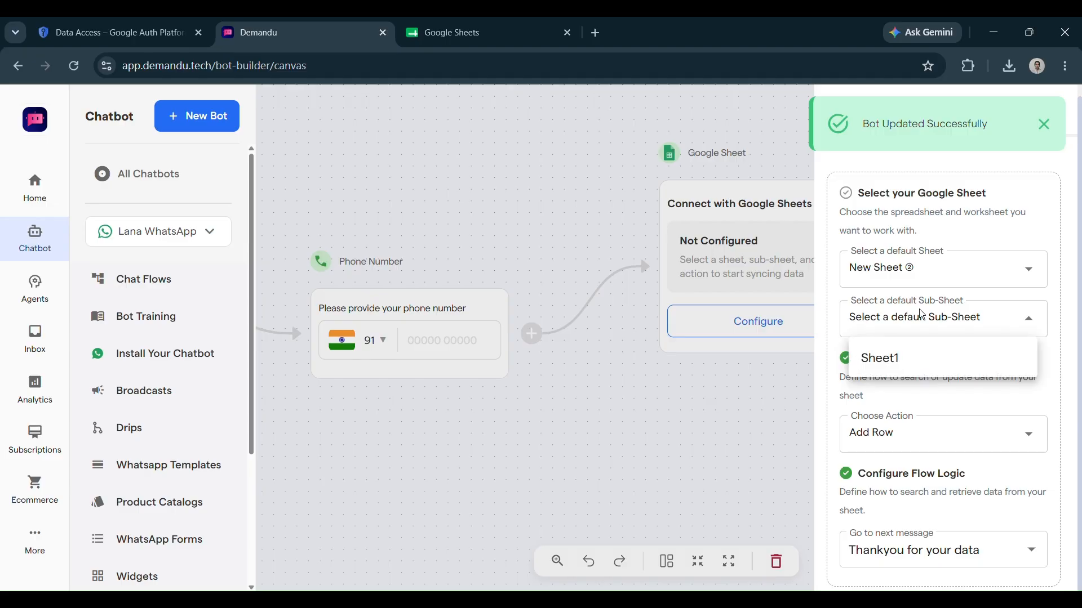
pyautogui.click(896, 358)
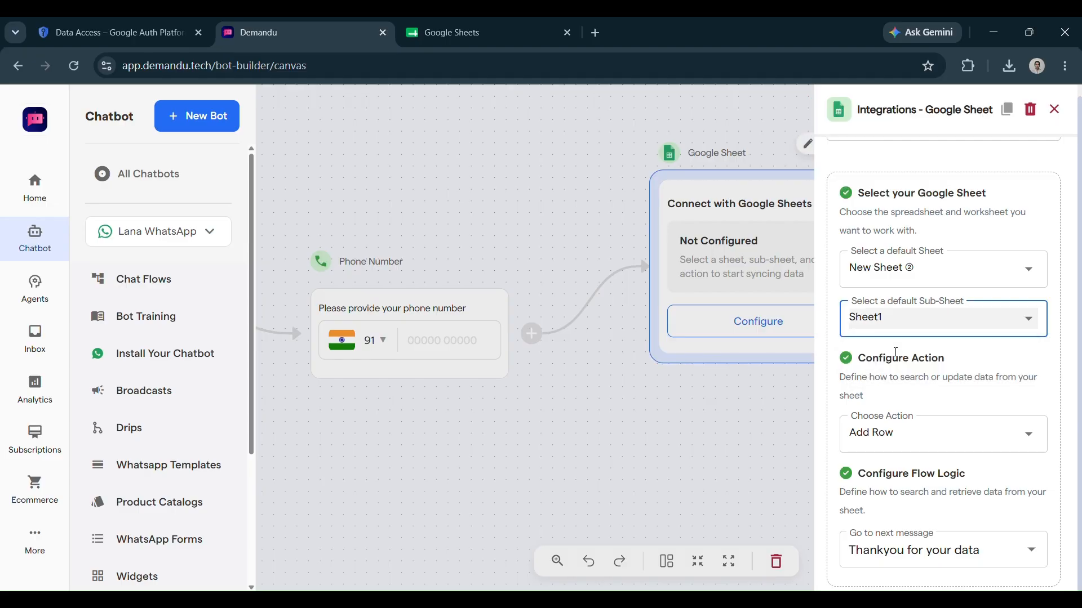
pyautogui.scroll(-1, 913, 343)
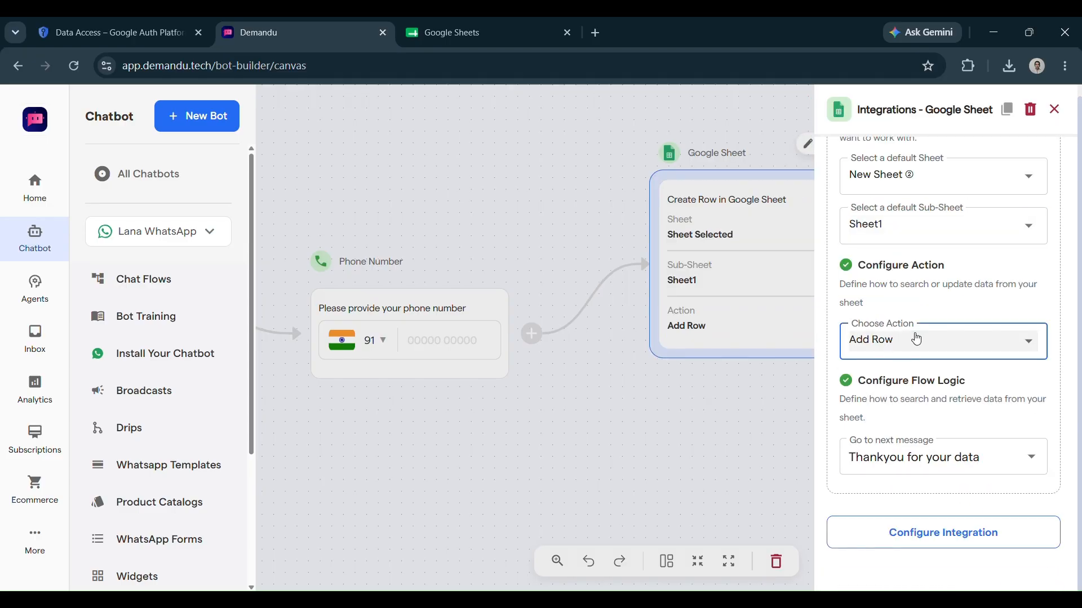
pyautogui.click(976, 344)
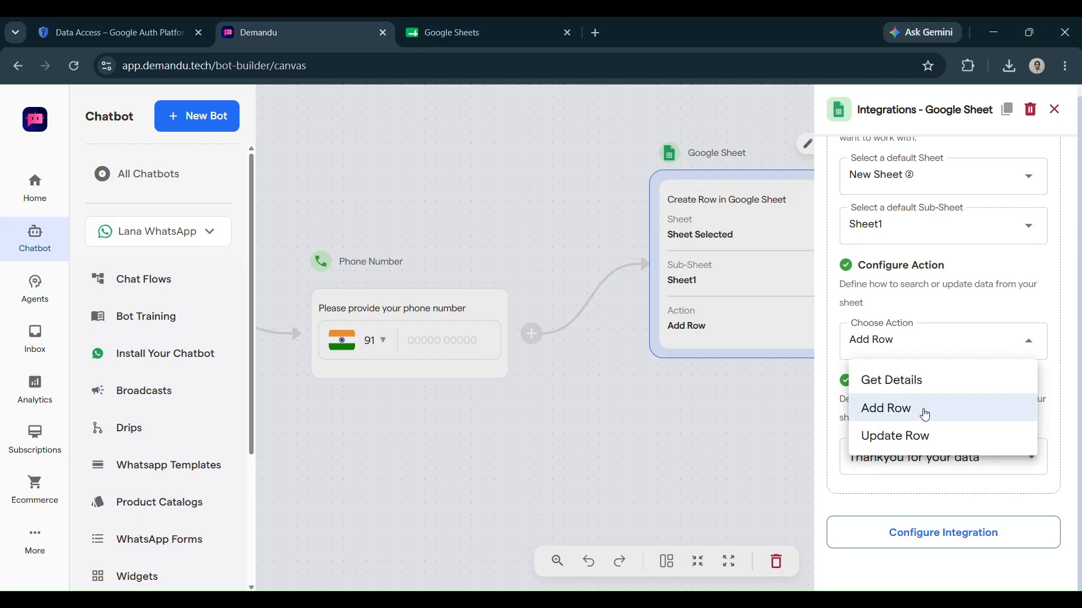
pyautogui.click(916, 309)
pyautogui.scroll(-1, 920, 427)
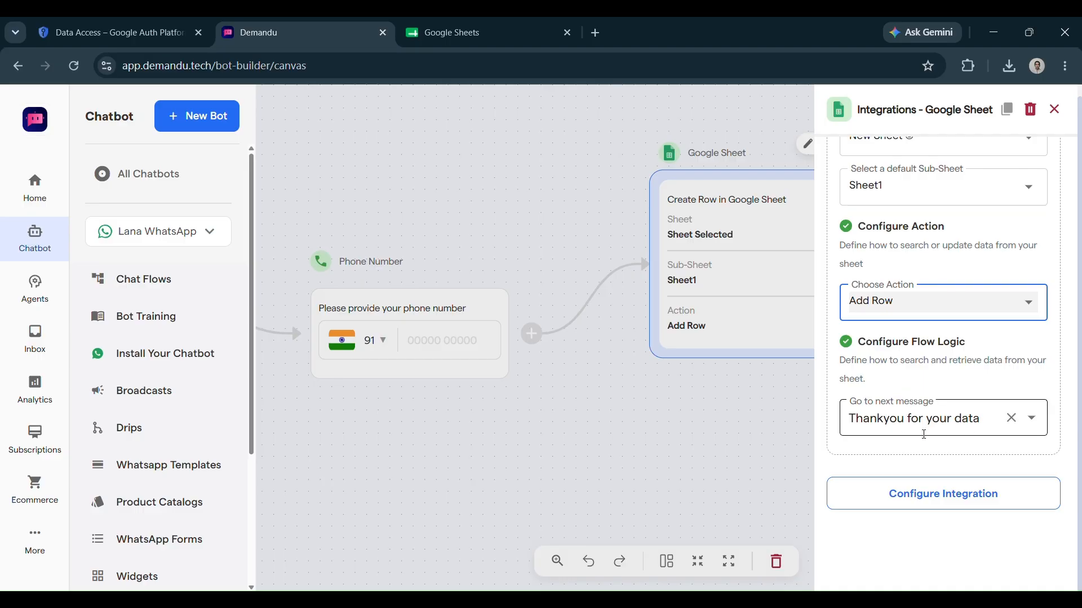
pyautogui.click(755, 426)
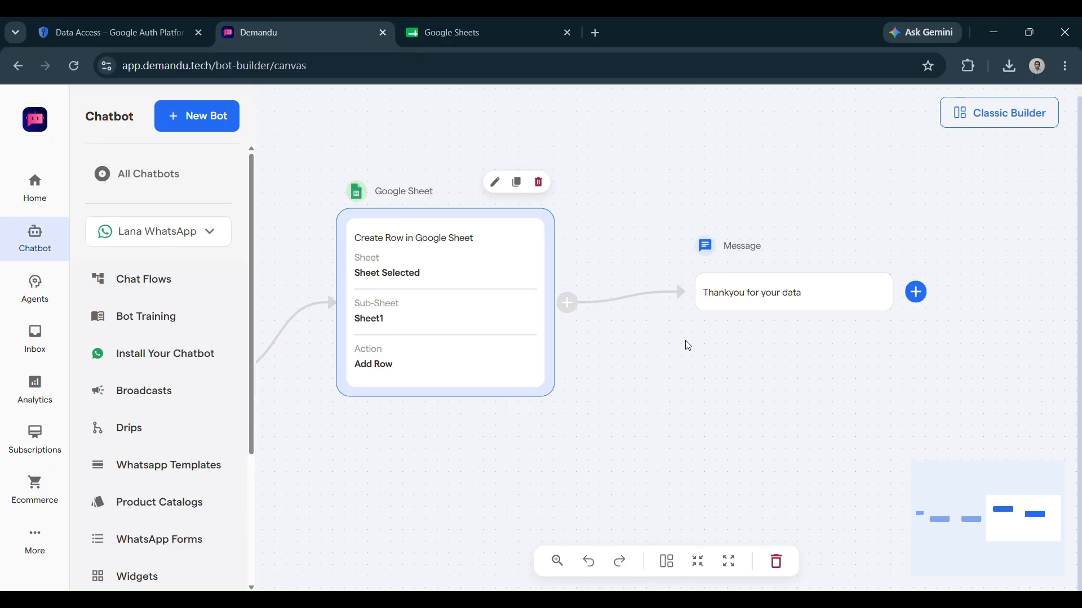
# Send the test bot a name and a phone number in the WhatsApp chat
pyautogui.click(463, 45)
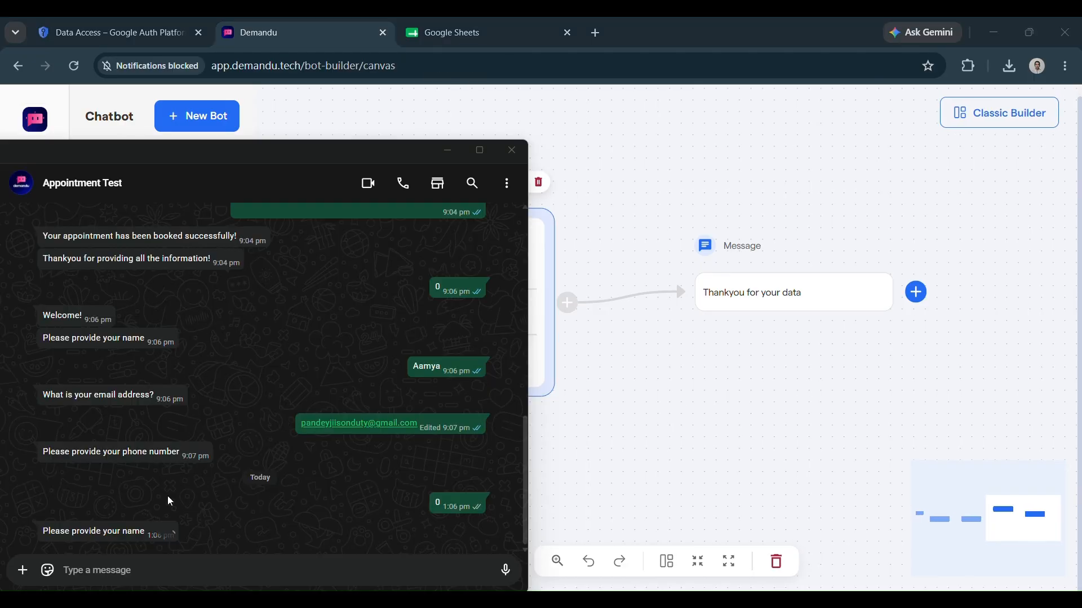
pyautogui.click(113, 570)
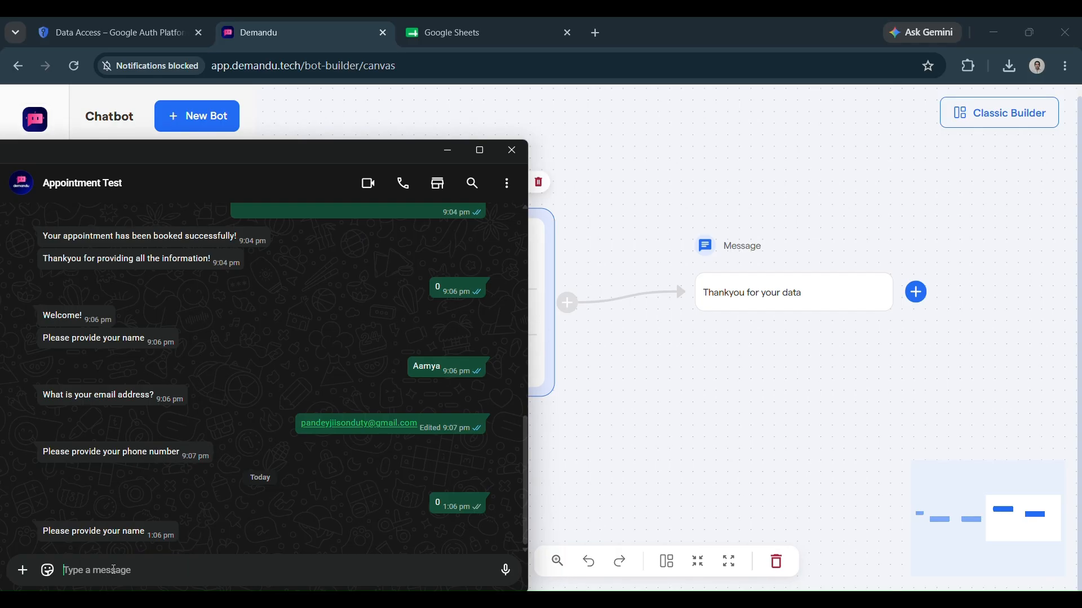
pyautogui.write('Sam')
pyautogui.press('Return')
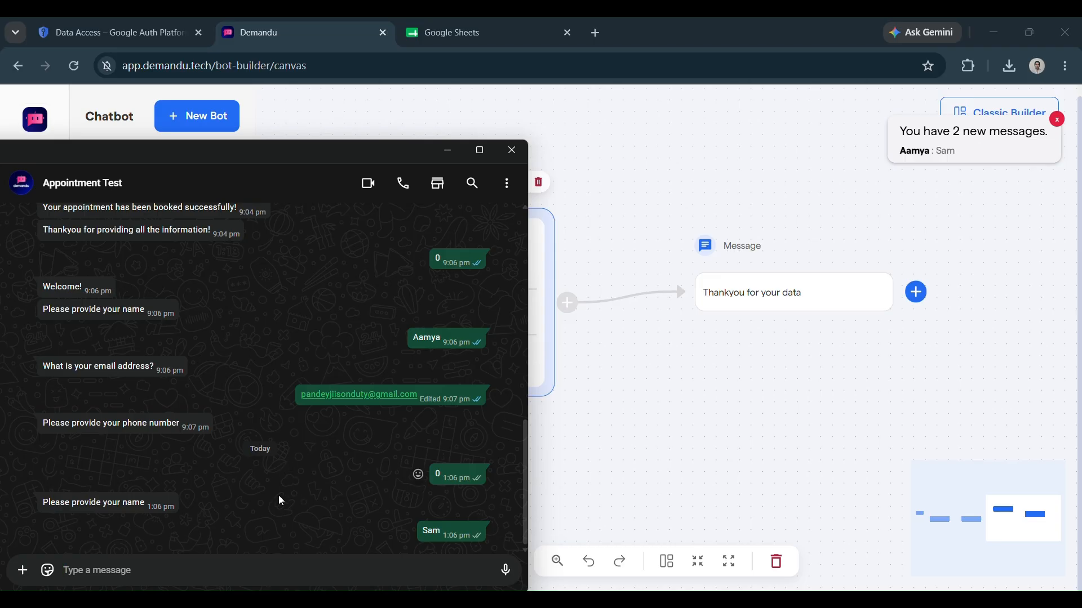
pyautogui.write('1234554321')
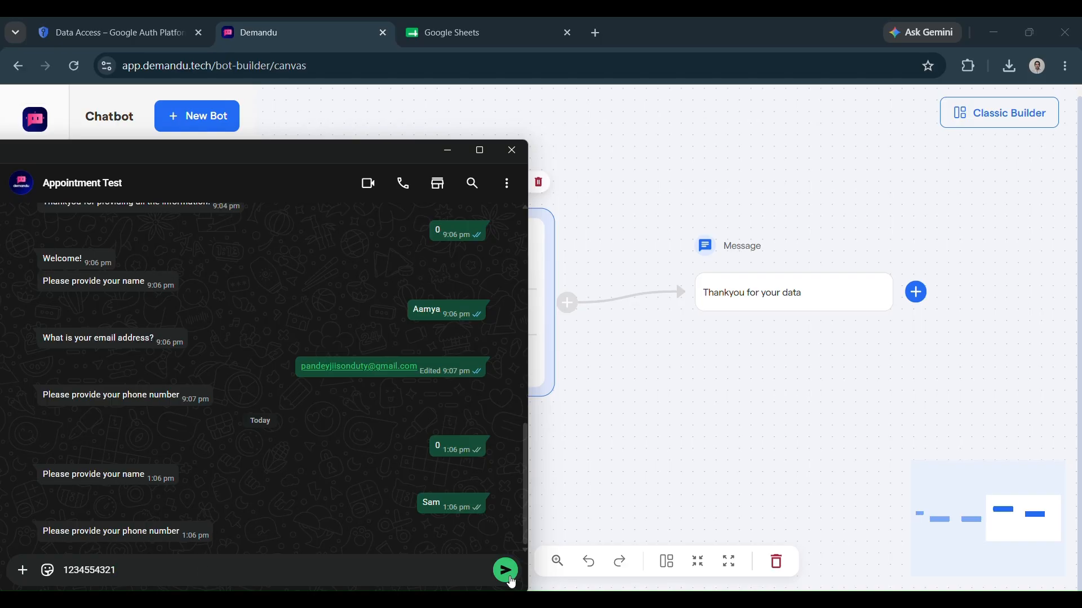
pyautogui.click(510, 581)
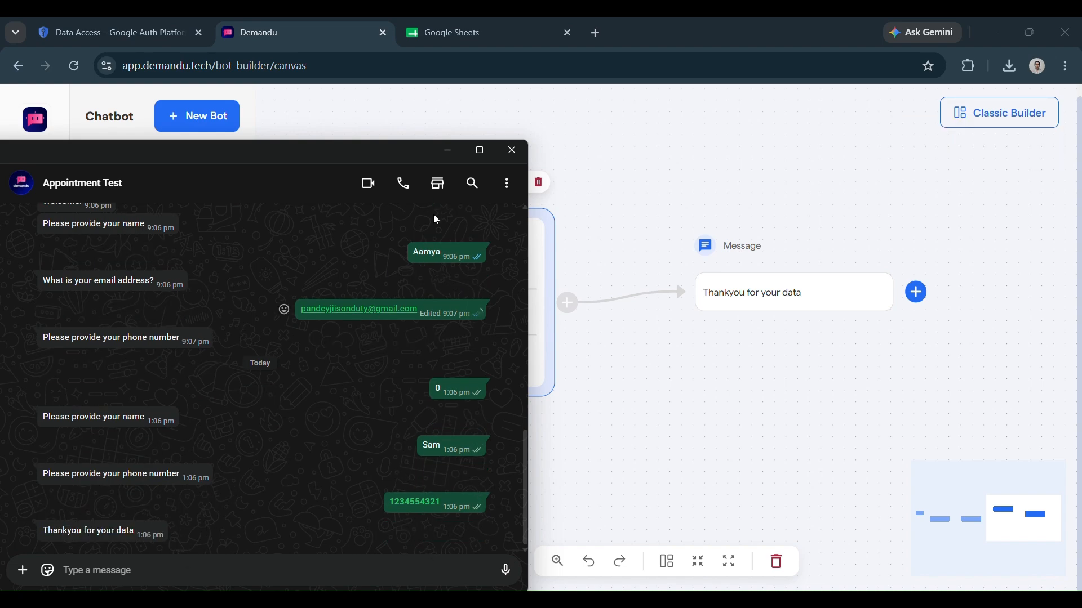
# Open the Sheets 123 spreadsheet in Google Sheets to view the captured lead row
pyautogui.click(468, 50)
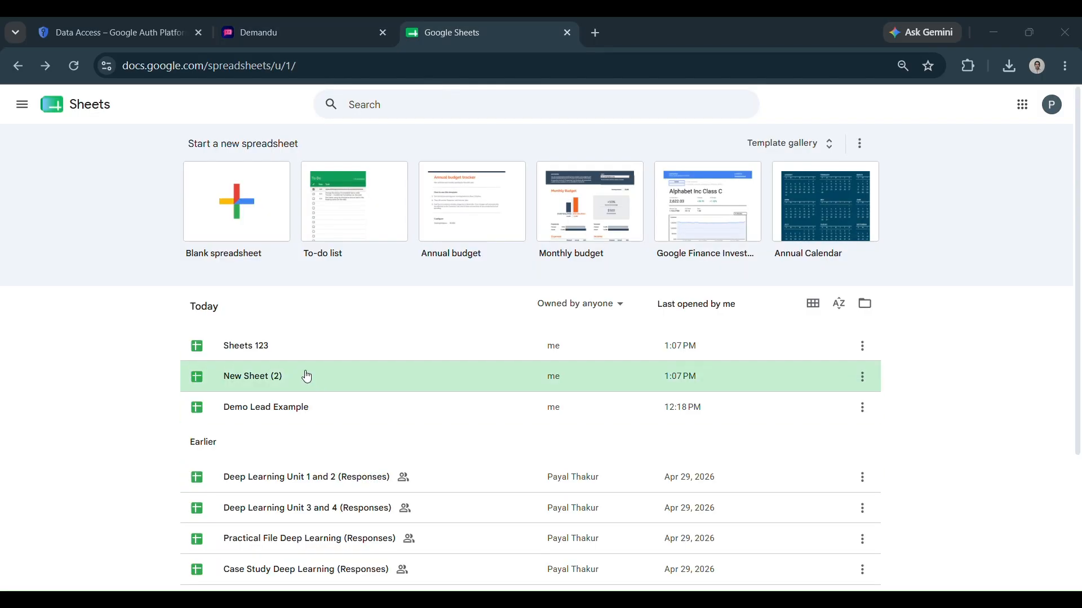
pyautogui.click(252, 356)
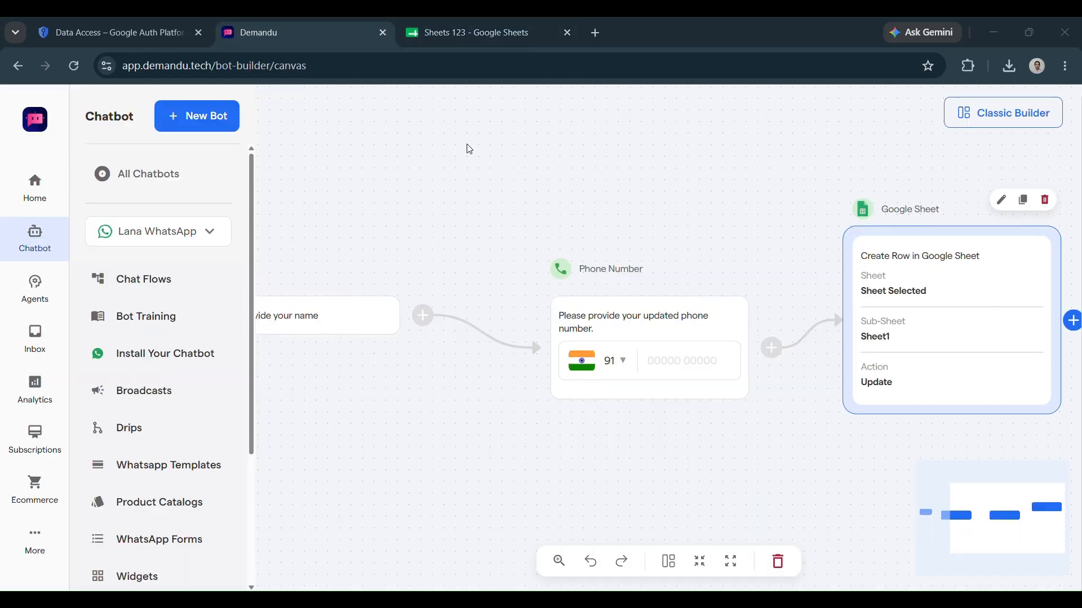
# Set the second Google Sheet node's action to Update Row
pyautogui.hscroll(3, 556, 317)
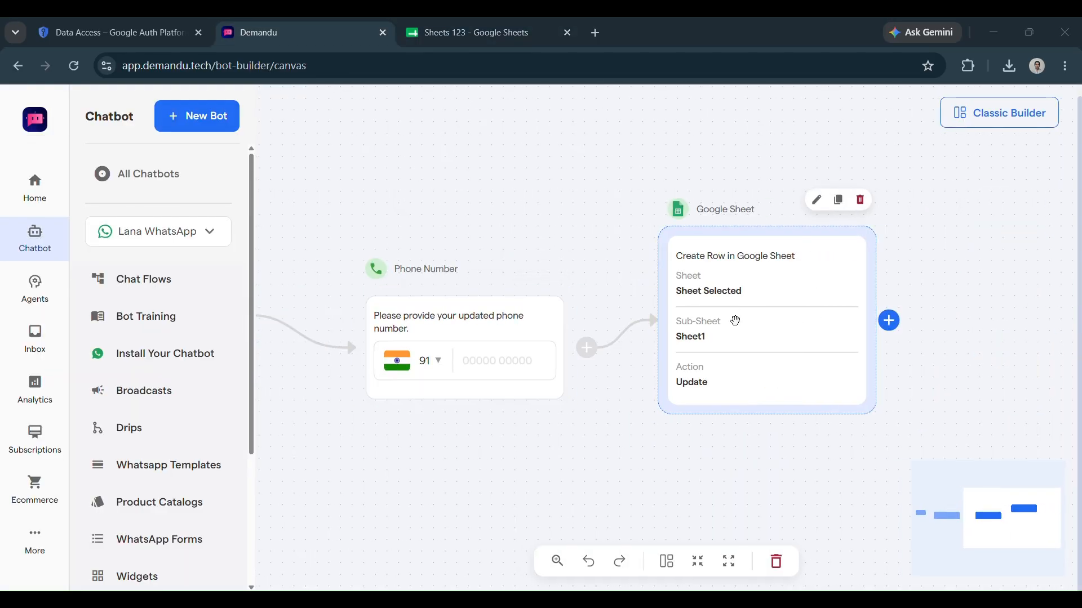
pyautogui.click(735, 320)
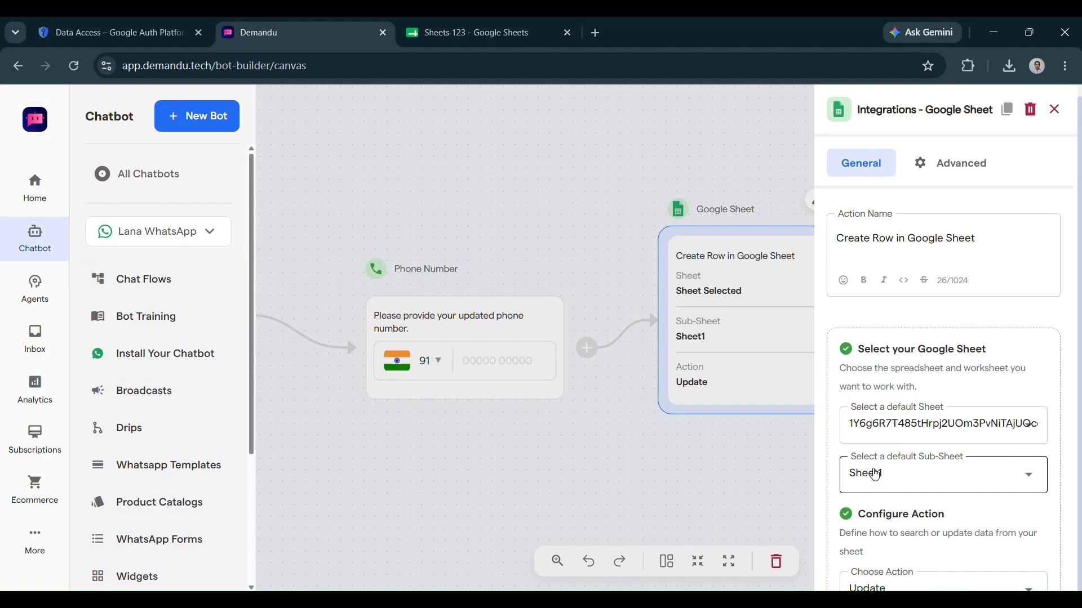
pyautogui.scroll(-3, 874, 470)
pyautogui.click(883, 459)
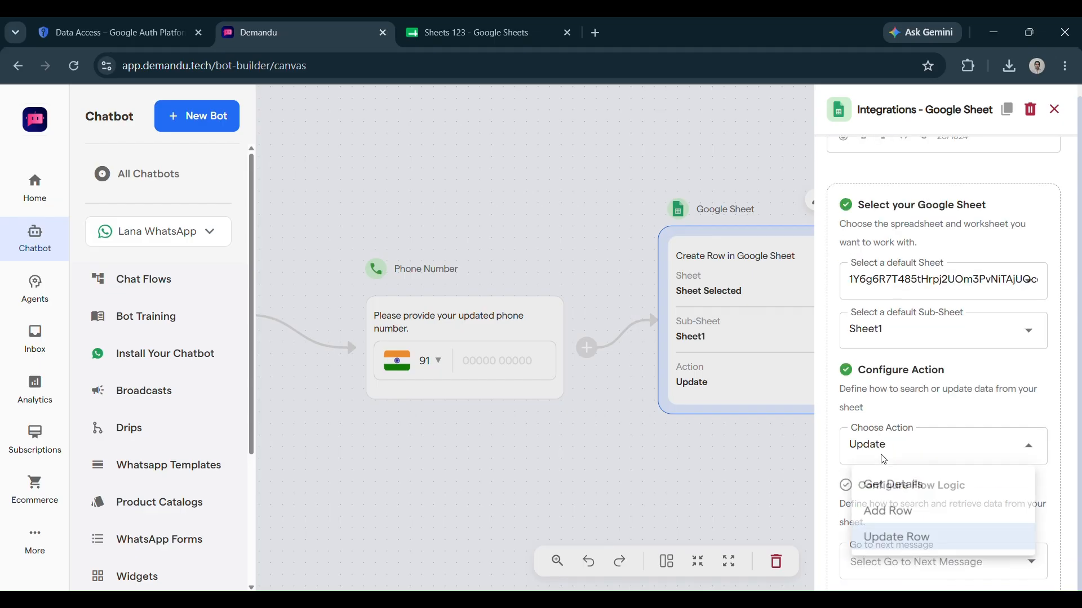
pyautogui.click(889, 538)
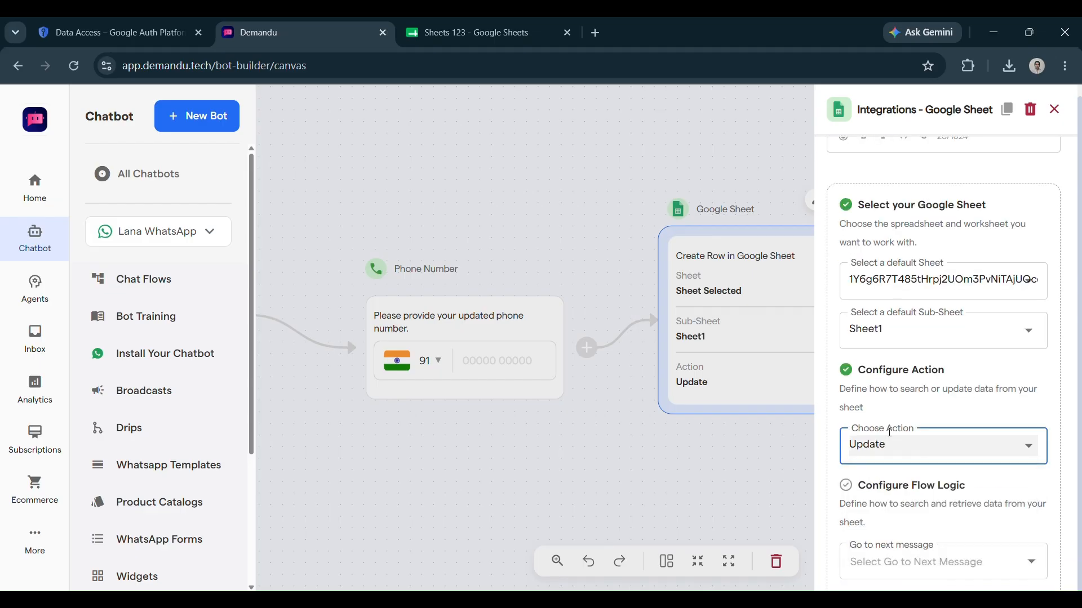
pyautogui.scroll(-2, 889, 432)
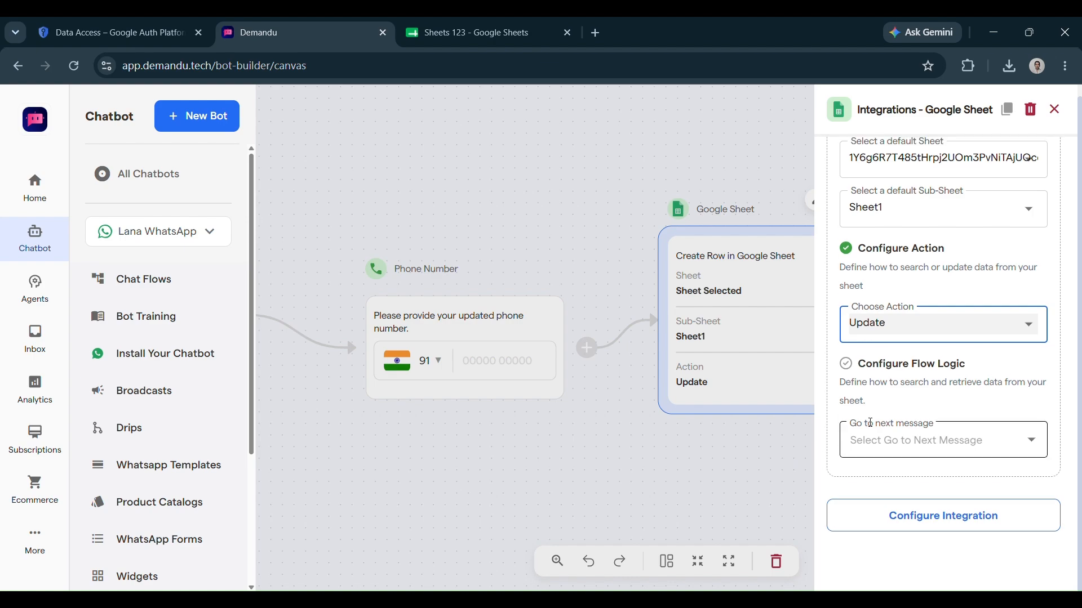
pyautogui.scroll(5, 862, 338)
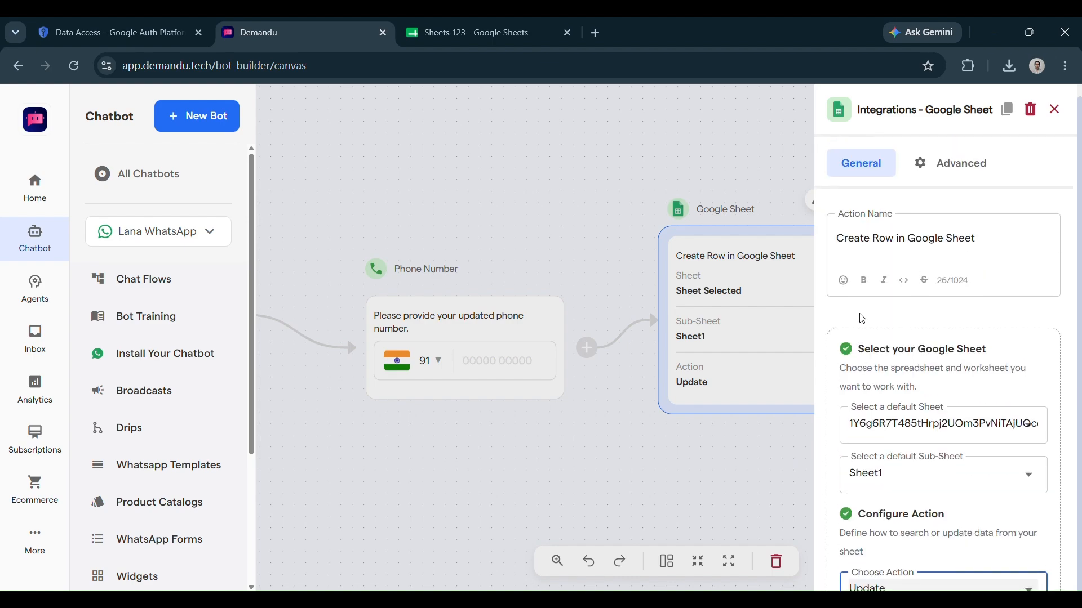
# Rename the node 'Update in Google Sheet' and link it to Sheets 123, Sheet1
pyautogui.click(893, 238)
pyautogui.press('BackSpace')
pyautogui.press('BackSpace')
pyautogui.press('BackSpace')
pyautogui.press('BackSpace')
pyautogui.press('BackSpace')
pyautogui.press('BackSpace')
pyautogui.press('BackSpace')
pyautogui.press('BackSpace')
pyautogui.press('BackSpace')
pyautogui.press('BackSpace')
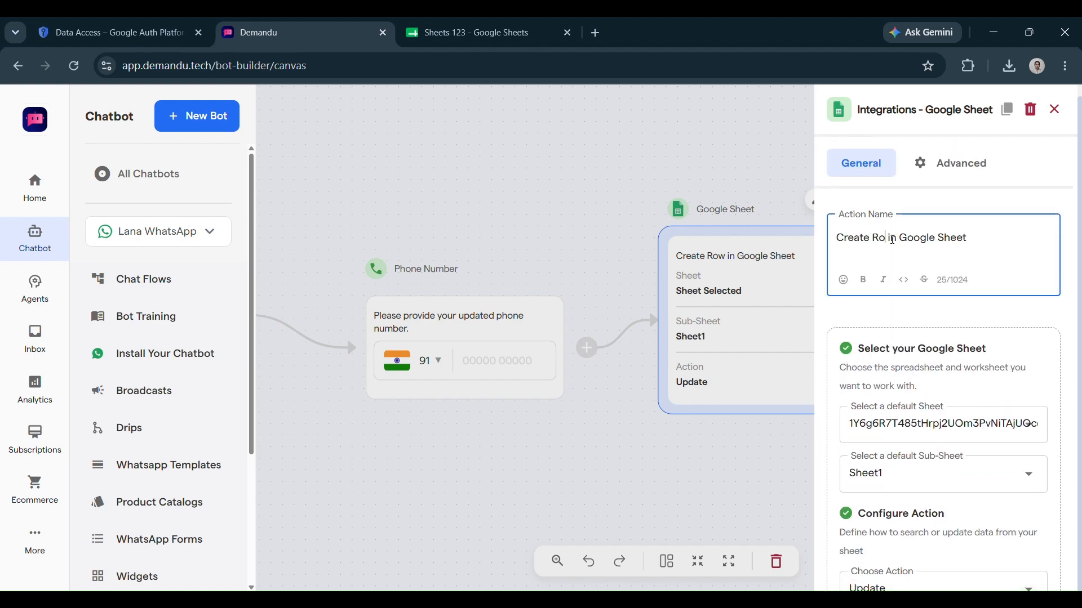
pyautogui.write('Update')
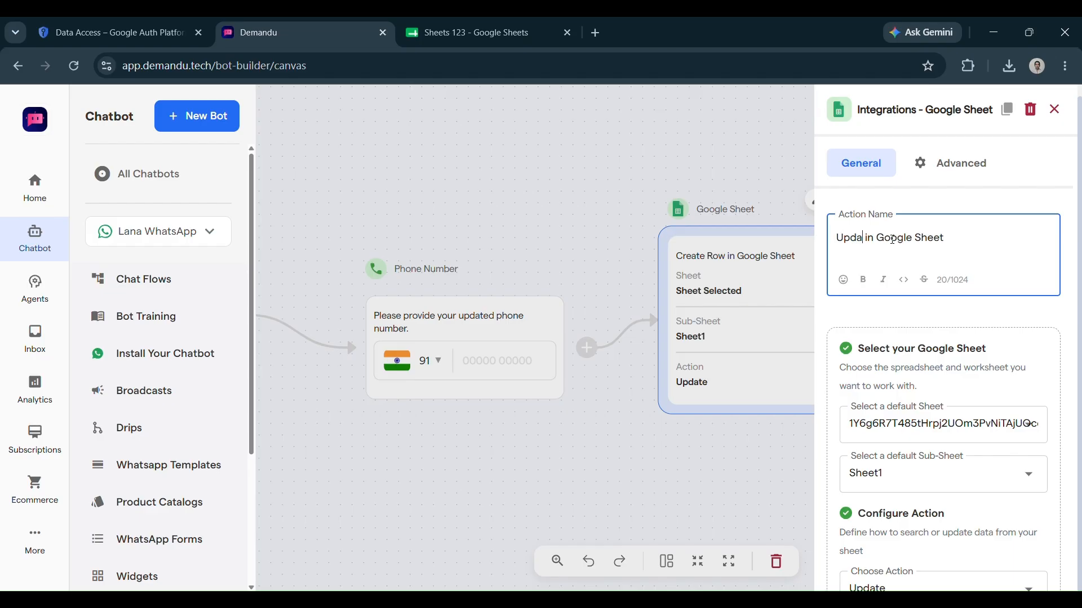
pyautogui.click(896, 403)
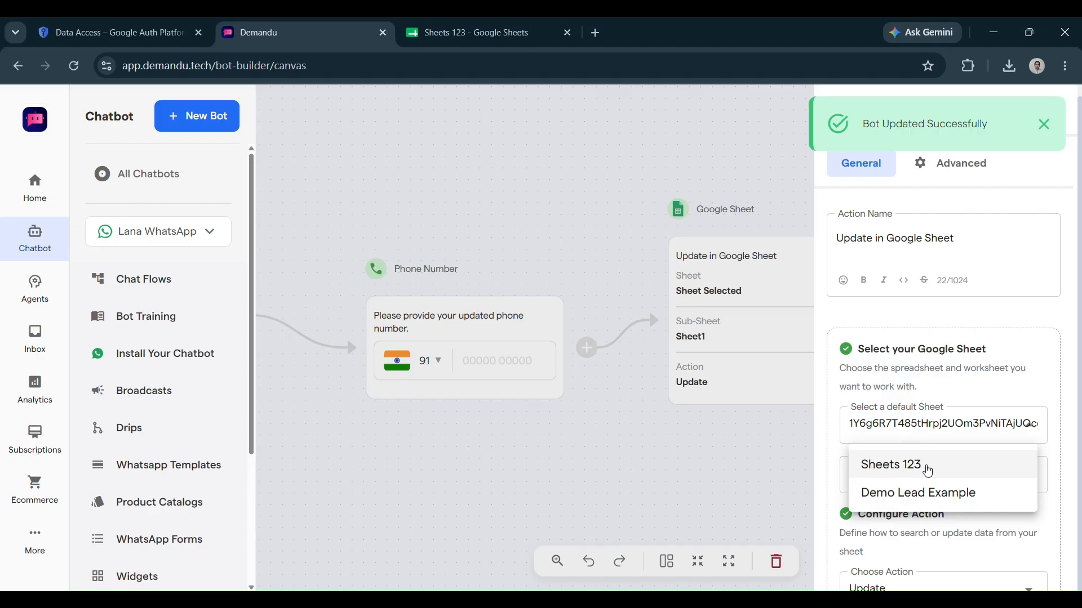
pyautogui.click(925, 464)
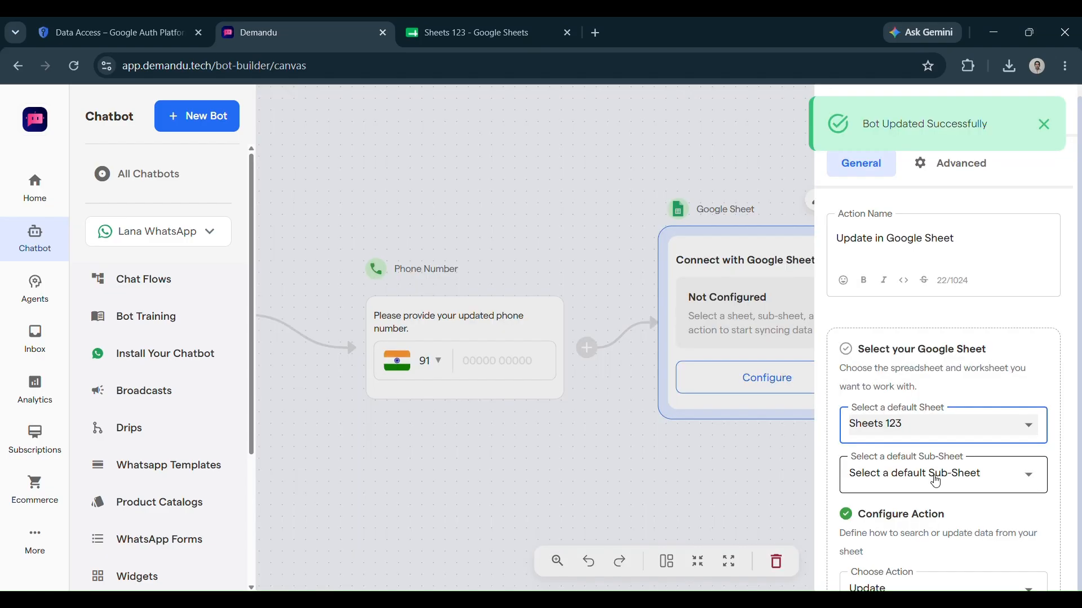
pyautogui.click(935, 482)
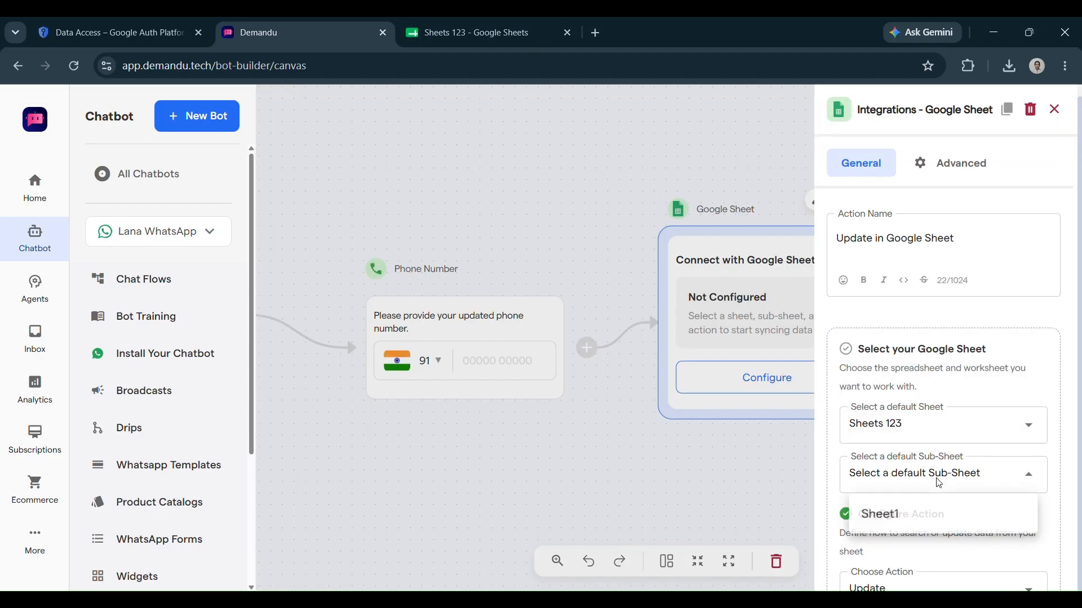
pyautogui.click(940, 515)
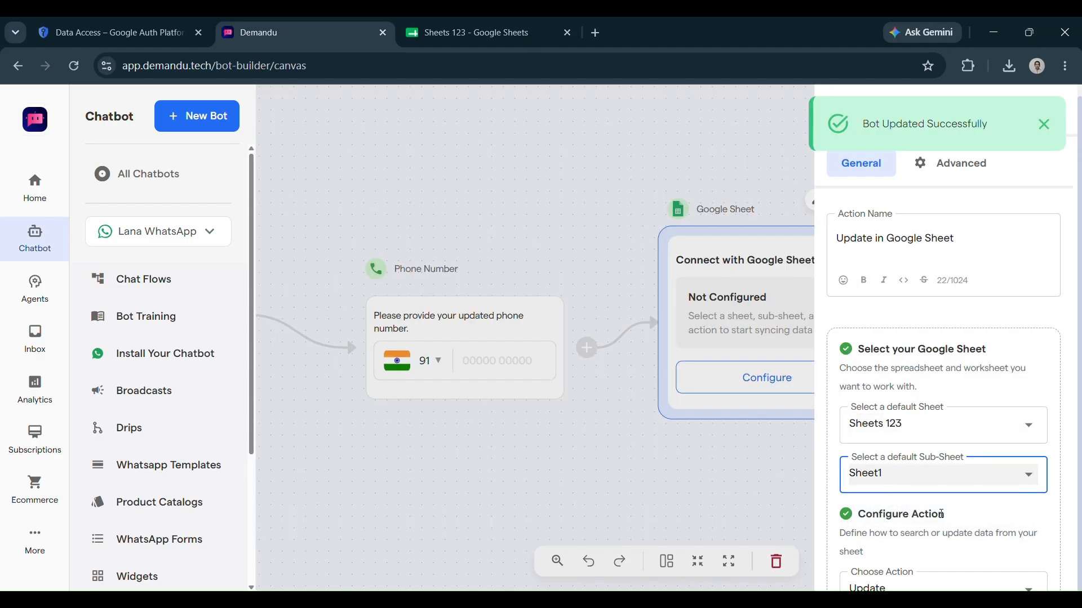
pyautogui.scroll(-5, 924, 495)
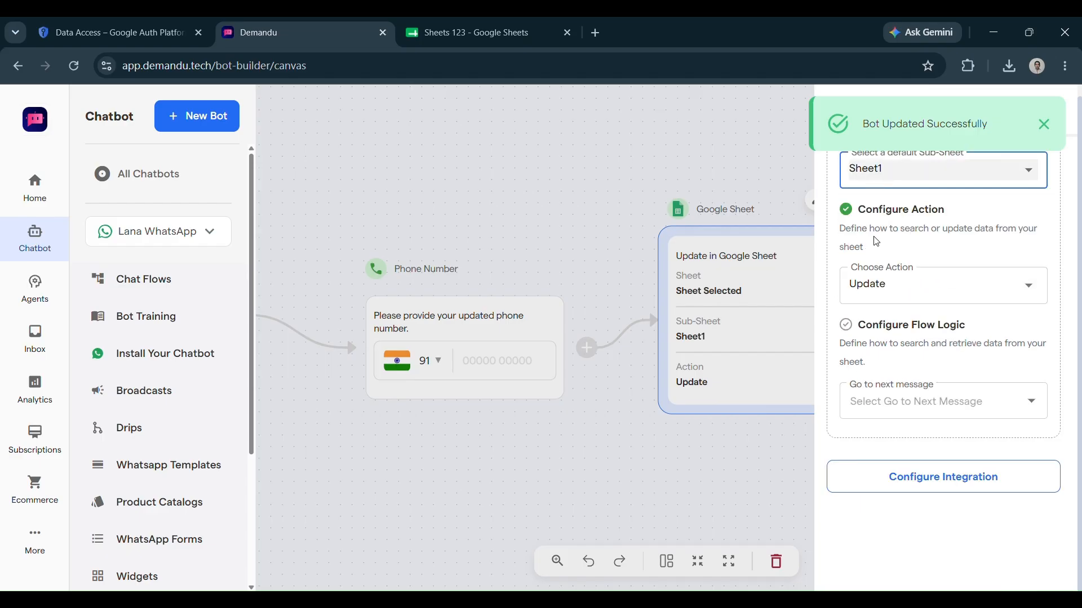
pyautogui.click(624, 476)
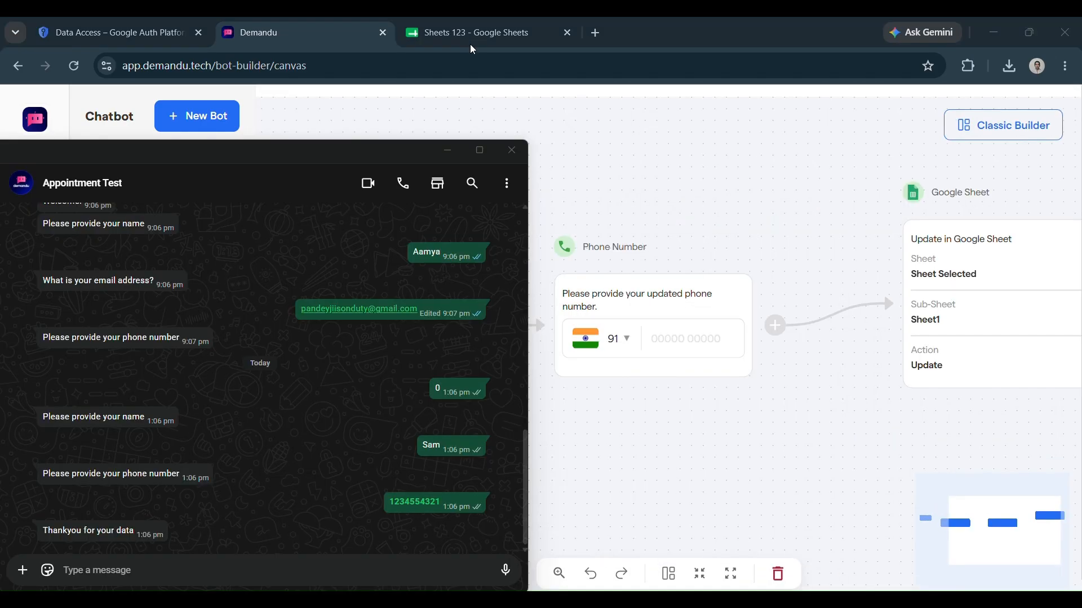
# Restart the bot with 0, then send a name and an updated phone number
pyautogui.click(213, 567)
pyautogui.press('Return')
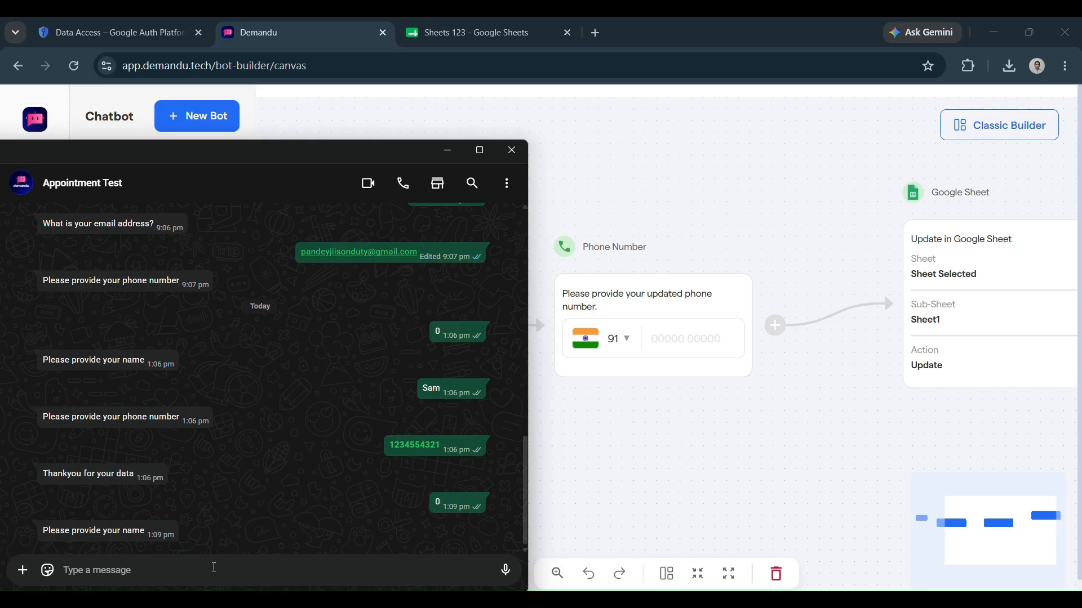
pyautogui.press('Return')
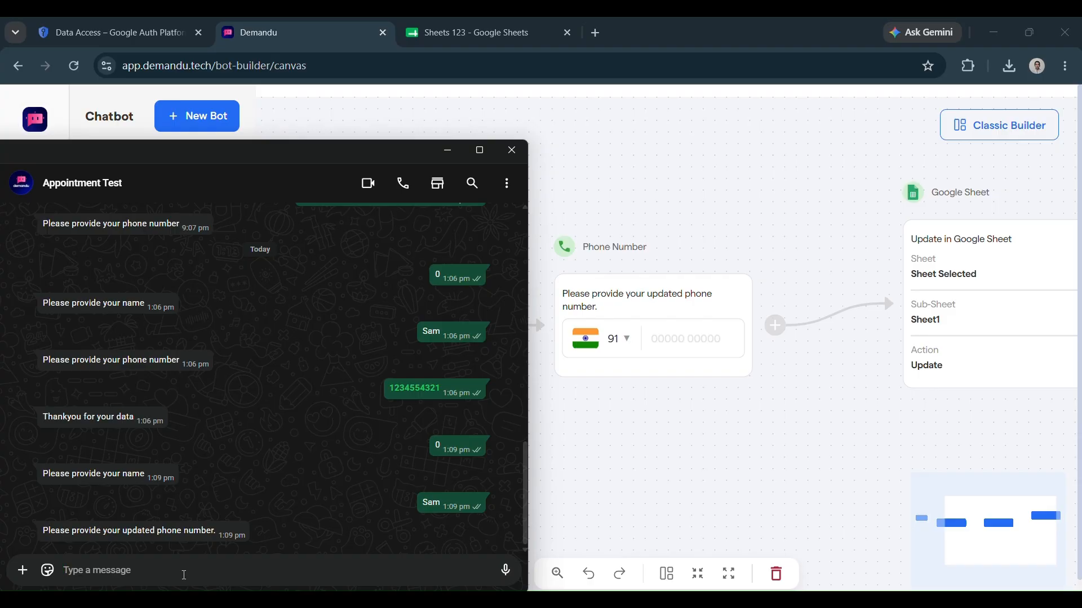
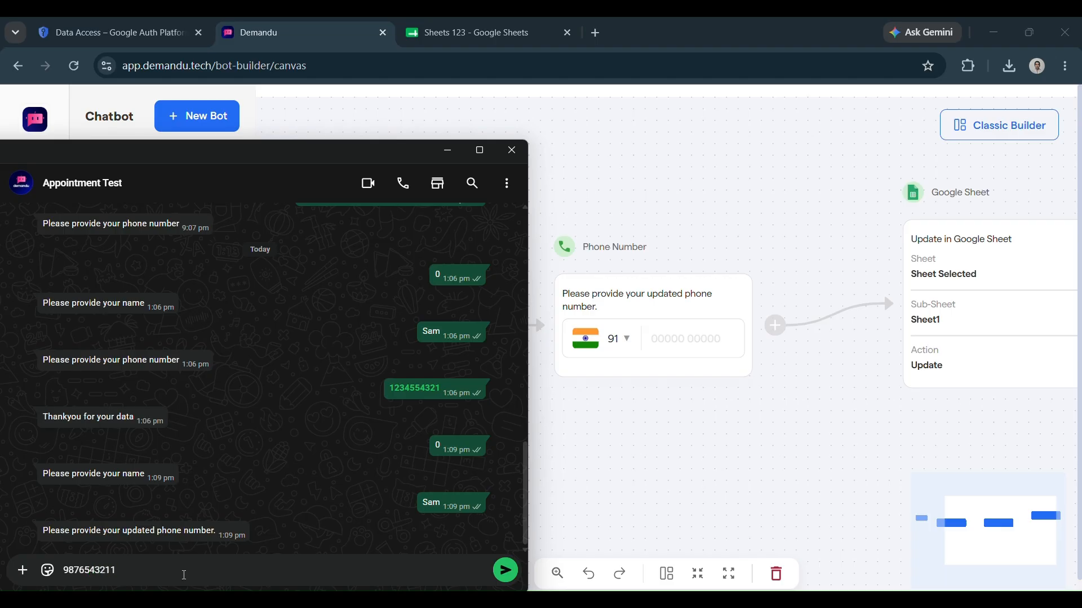
pyautogui.click(505, 570)
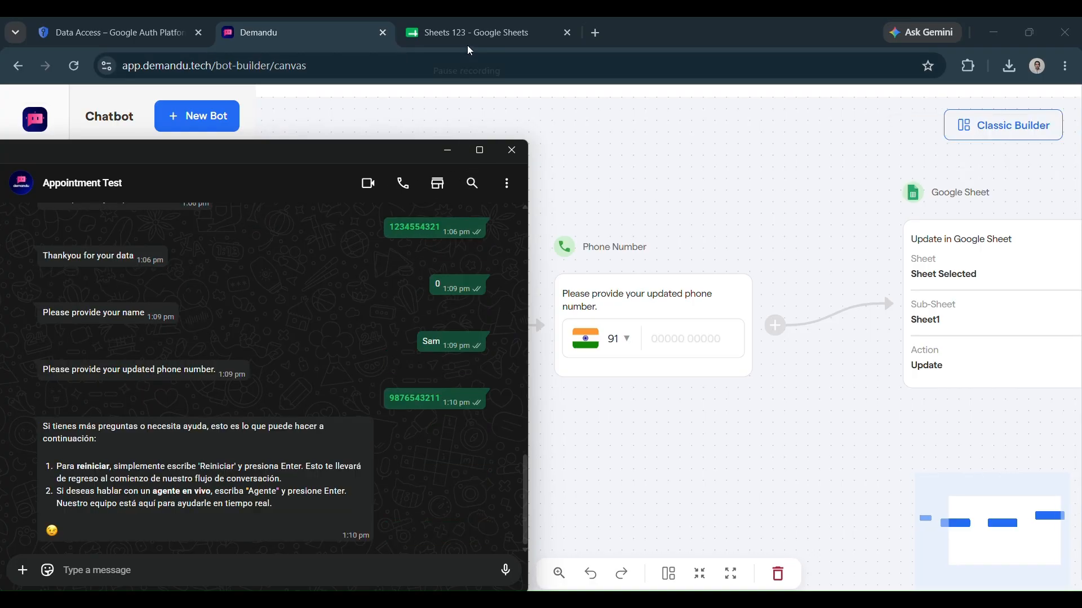
pyautogui.click(434, 36)
# Rename the Google Sheet node to 'Getting detail'
pyautogui.click(434, 36)
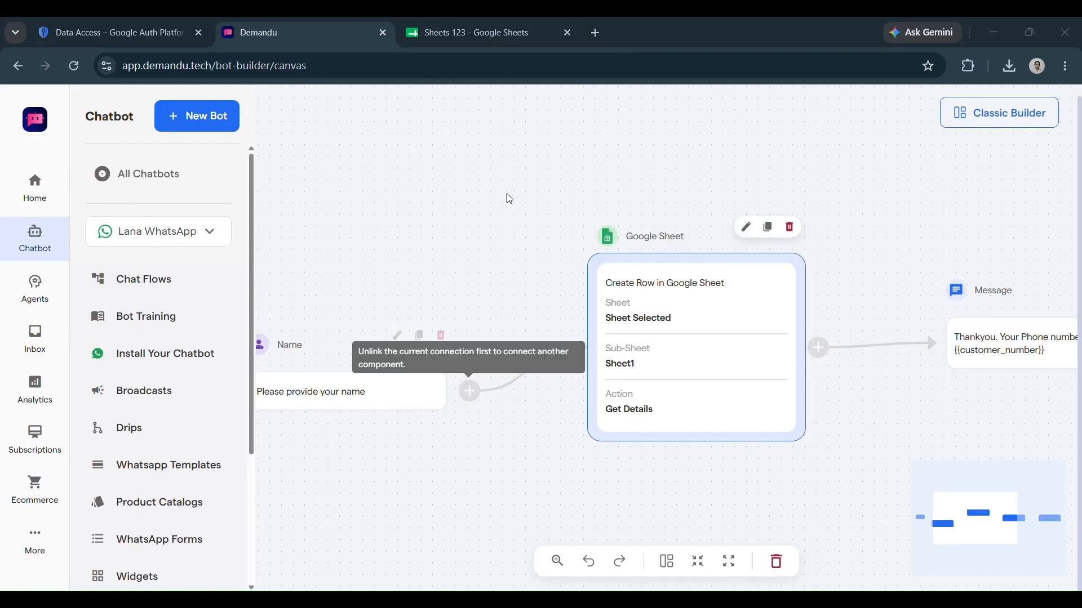
pyautogui.click(647, 349)
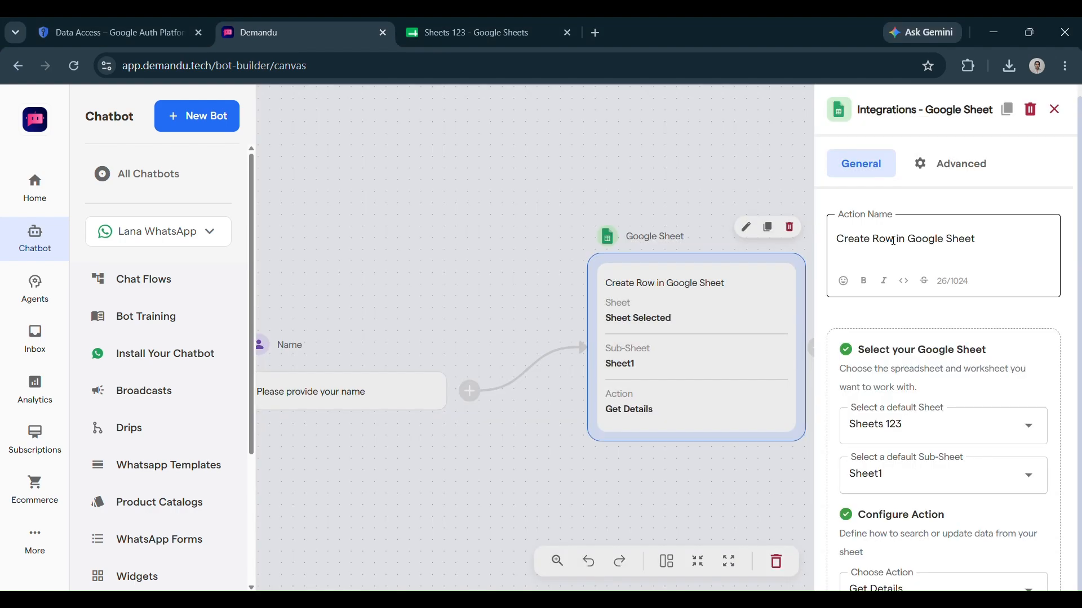
pyautogui.moveTo(893, 240); pyautogui.dragTo(834, 246)
pyautogui.write('Getting detail')
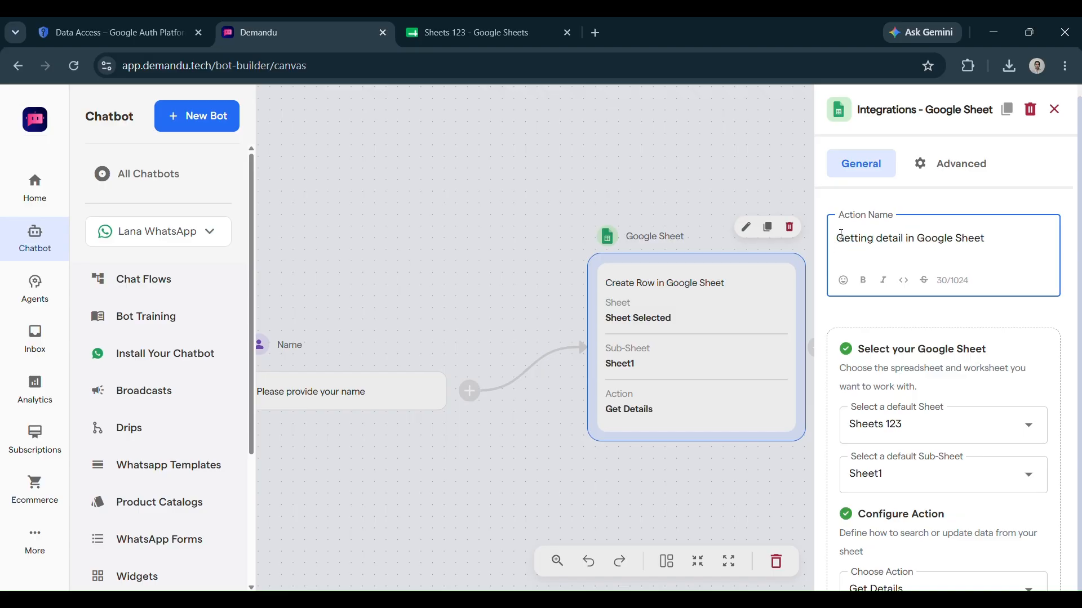
pyautogui.scroll(-1, 901, 366)
# Keep Sheets 123 as the spreadsheet and Get Details as the sheet action
pyautogui.click(939, 375)
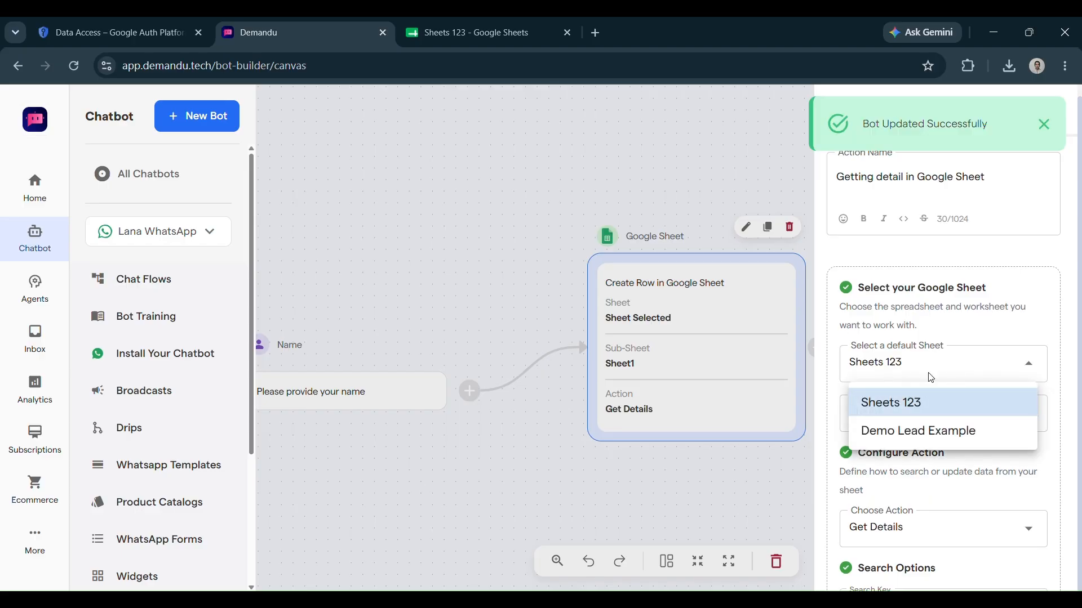
pyautogui.click(943, 307)
pyautogui.scroll(-1, 949, 494)
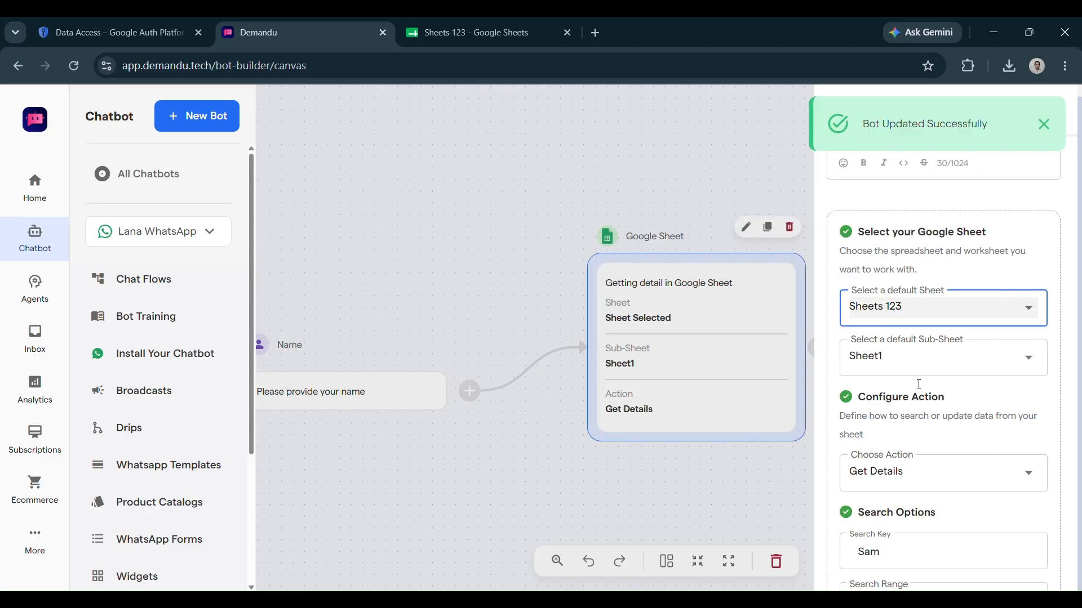
pyautogui.scroll(-3, 924, 383)
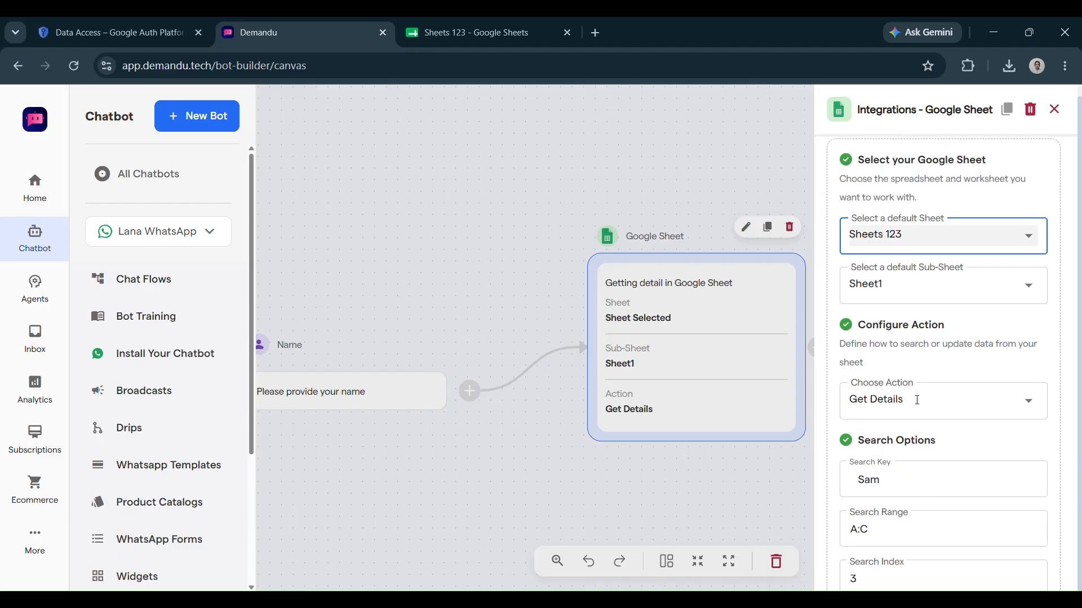
pyautogui.click(911, 397)
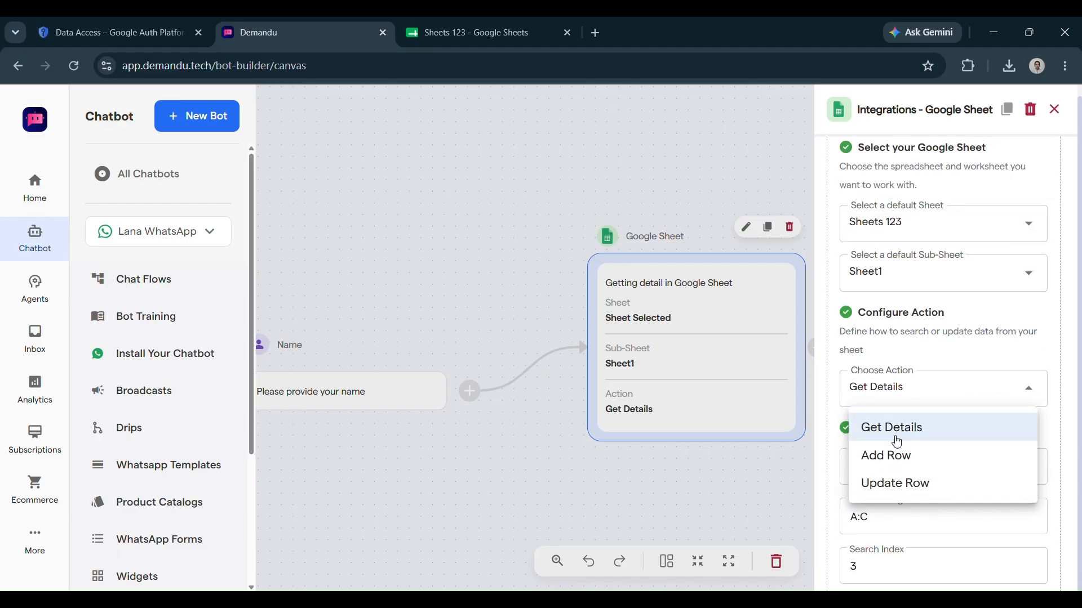
pyautogui.click(900, 410)
# Map the fetched response into the 'number' custom attribute
pyautogui.scroll(-2, 896, 479)
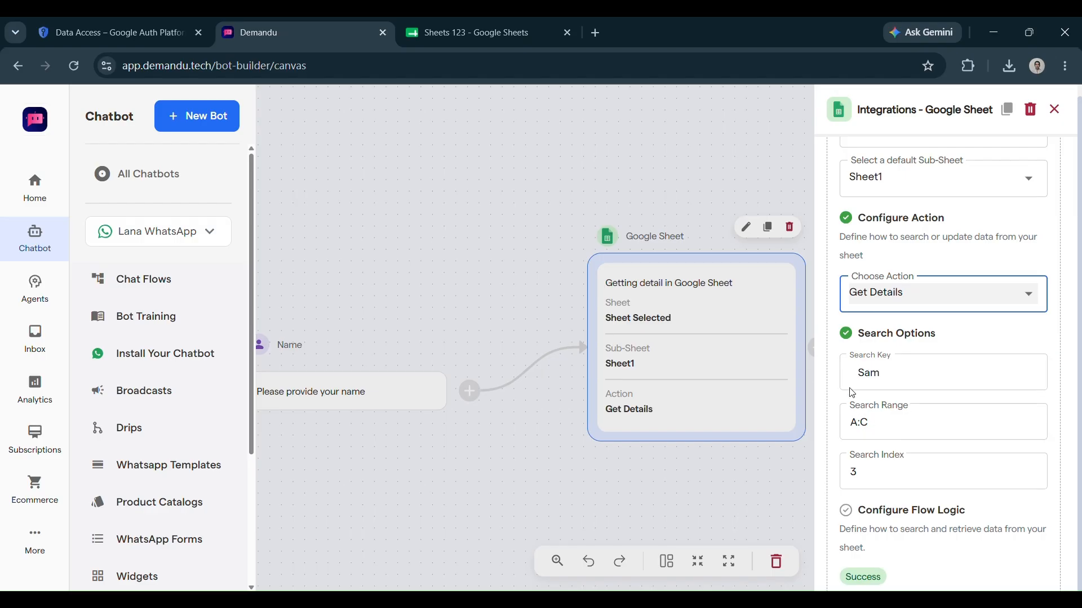
pyautogui.scroll(-1, 864, 421)
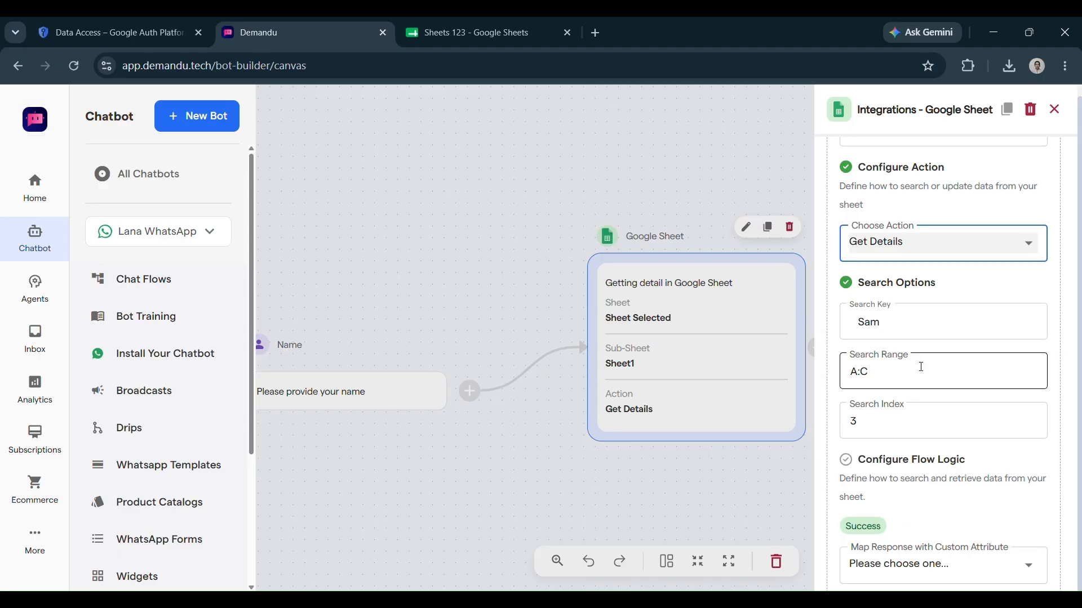
pyautogui.scroll(-3, 885, 422)
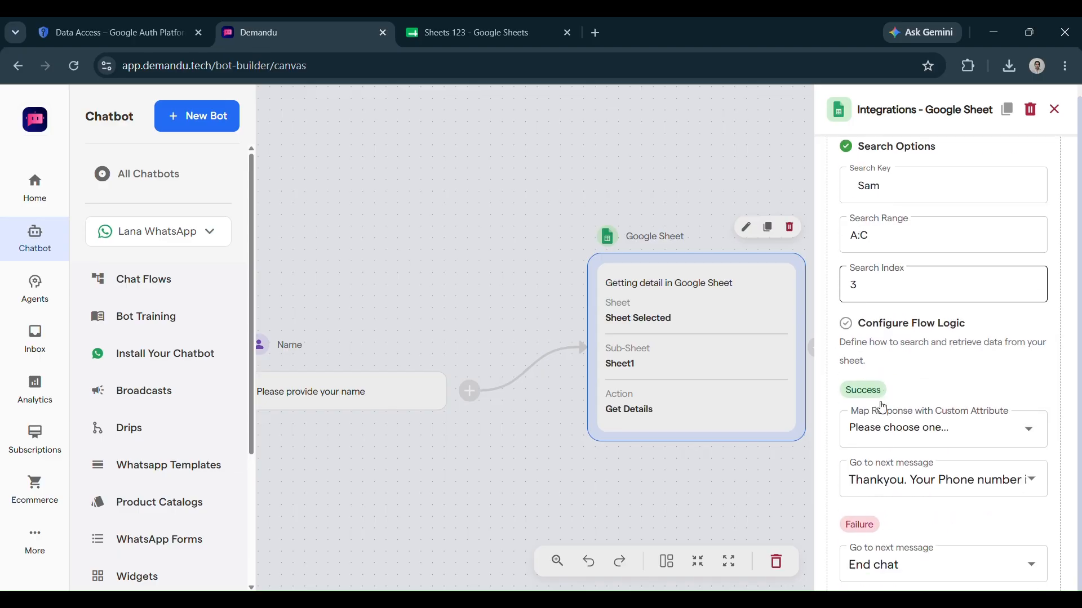
pyautogui.scroll(-2, 890, 336)
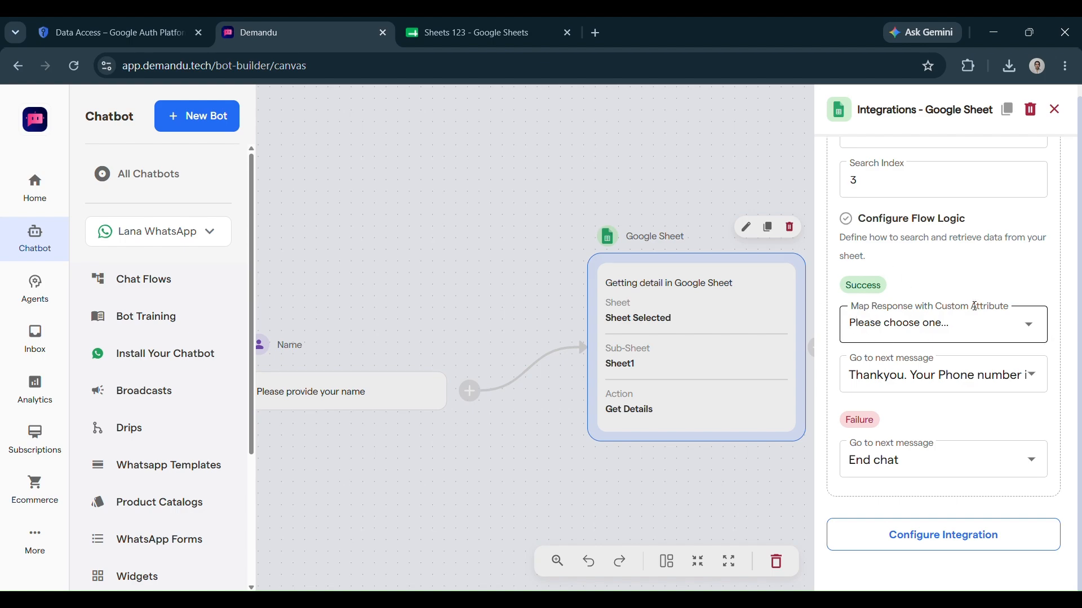
pyautogui.click(972, 335)
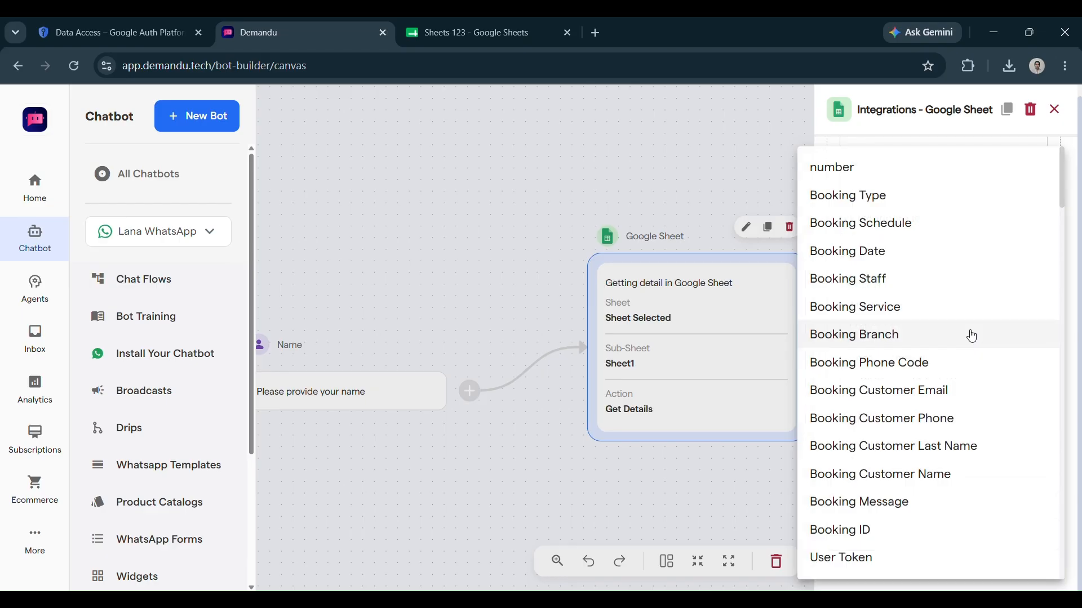
pyautogui.click(923, 168)
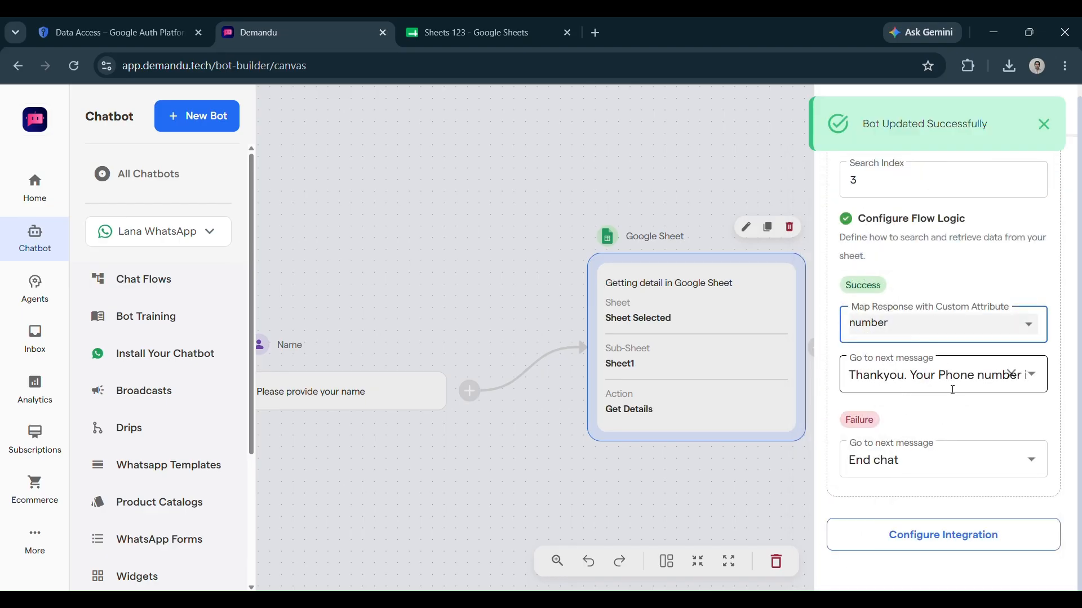
pyautogui.scroll(-1, 936, 411)
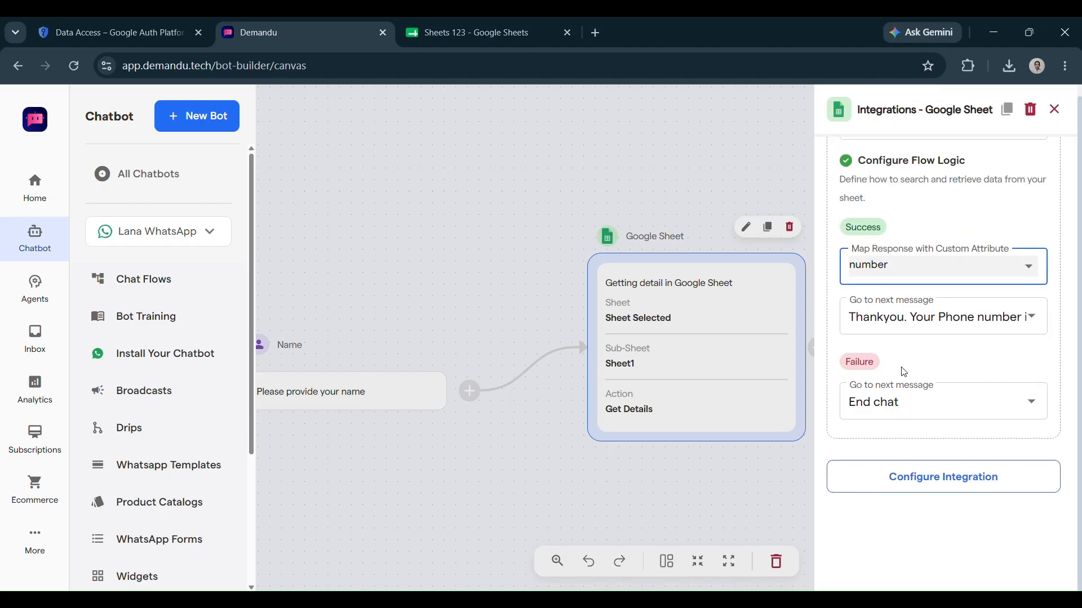
pyautogui.click(707, 439)
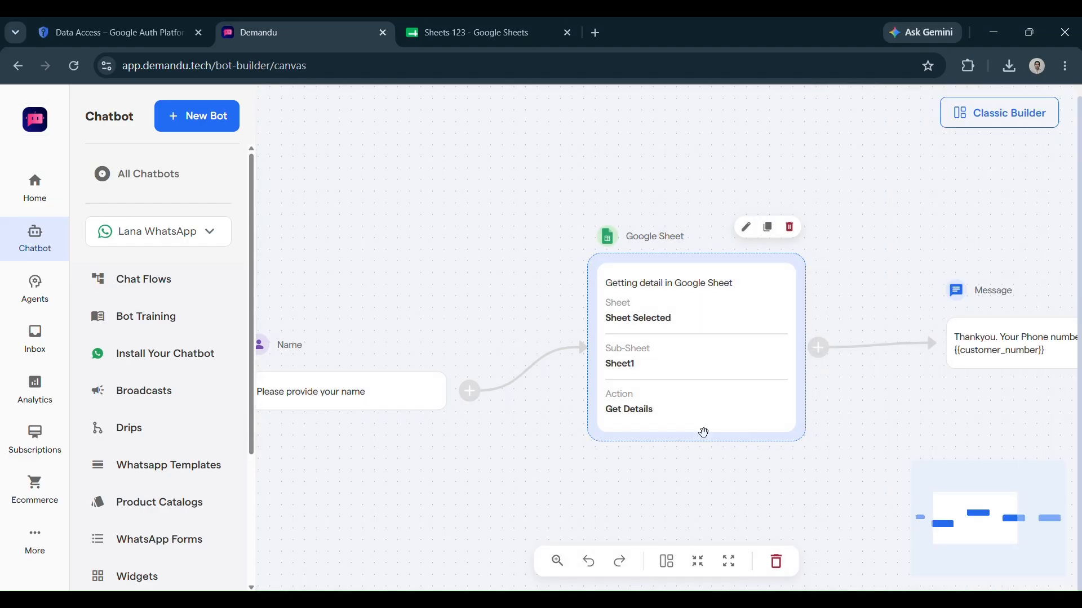
pyautogui.click(651, 602)
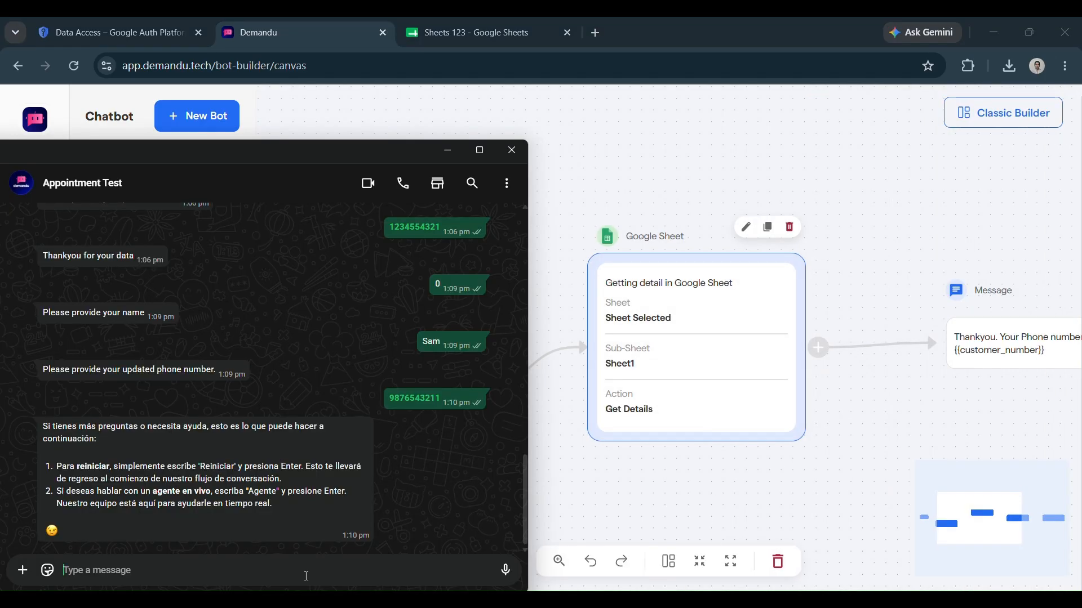
pyautogui.write('0')
pyautogui.press('Return')
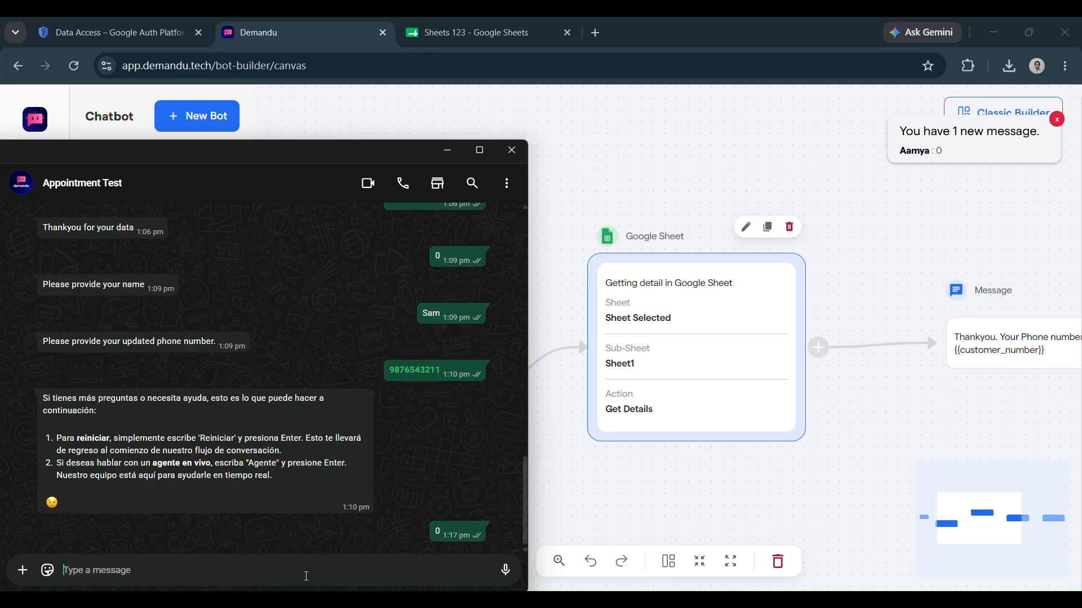
pyautogui.write('s')
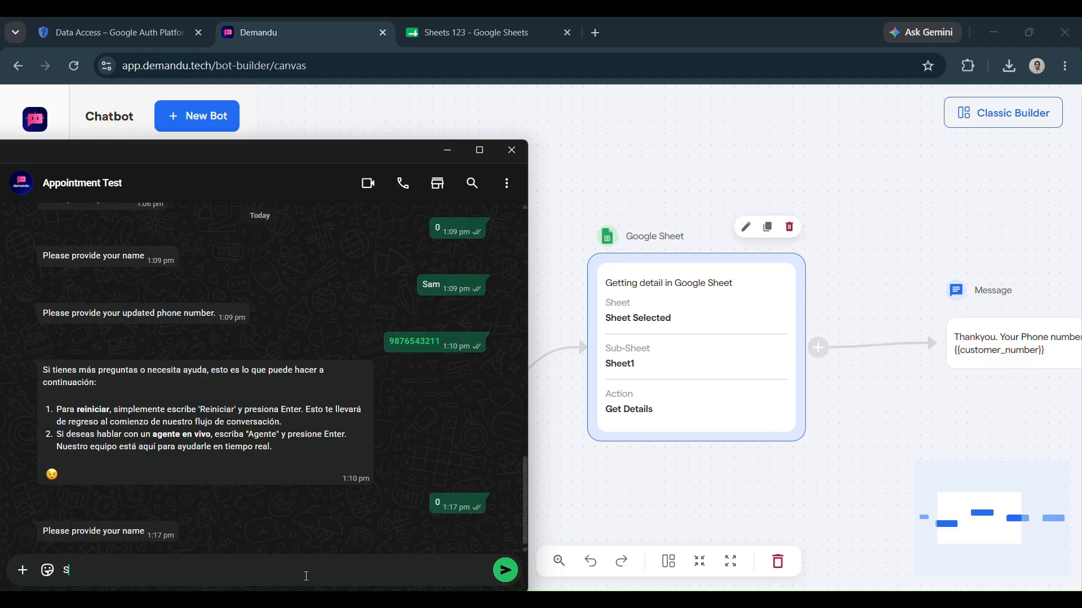
pyautogui.write('am')
pyautogui.press('Return')
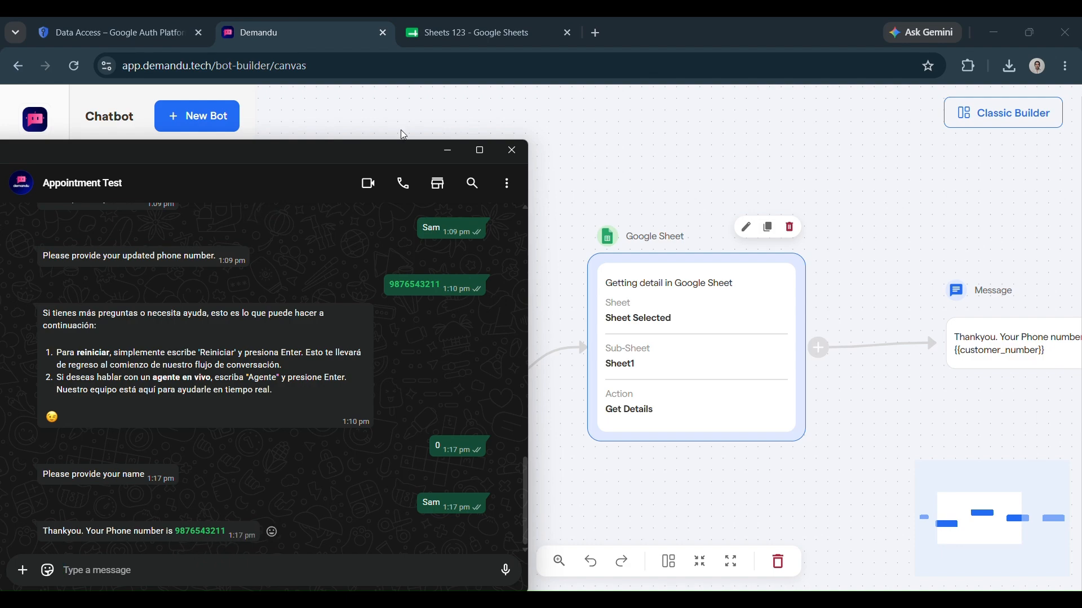
# Check the data in Sheets 123, then return to Demandu and the WhatsApp chat
pyautogui.click(427, 38)
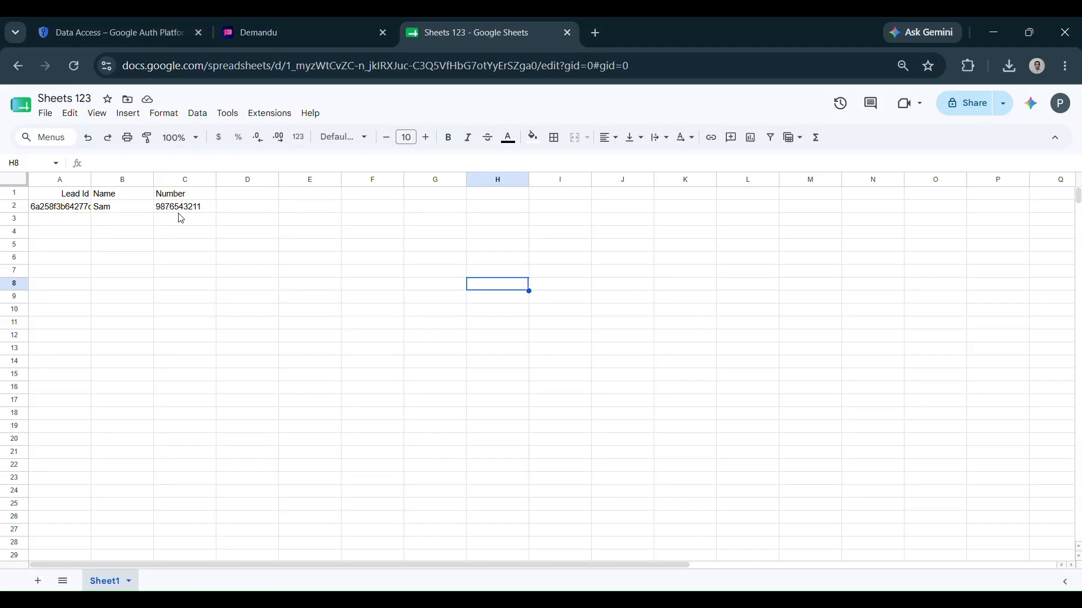
pyautogui.click(335, 33)
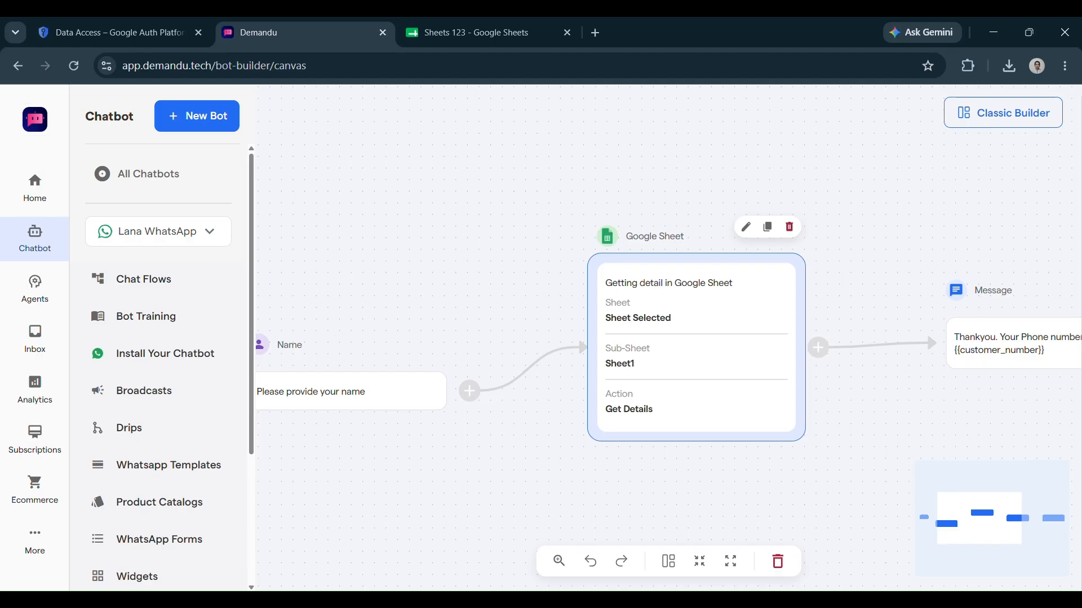
pyautogui.hotkey('alt', 'Tab')
# Minimize WhatsApp to reveal the Demandu bot builder
pyautogui.moveTo(43, 476); pyautogui.dragTo(167, 491)
pyautogui.click(456, 512)
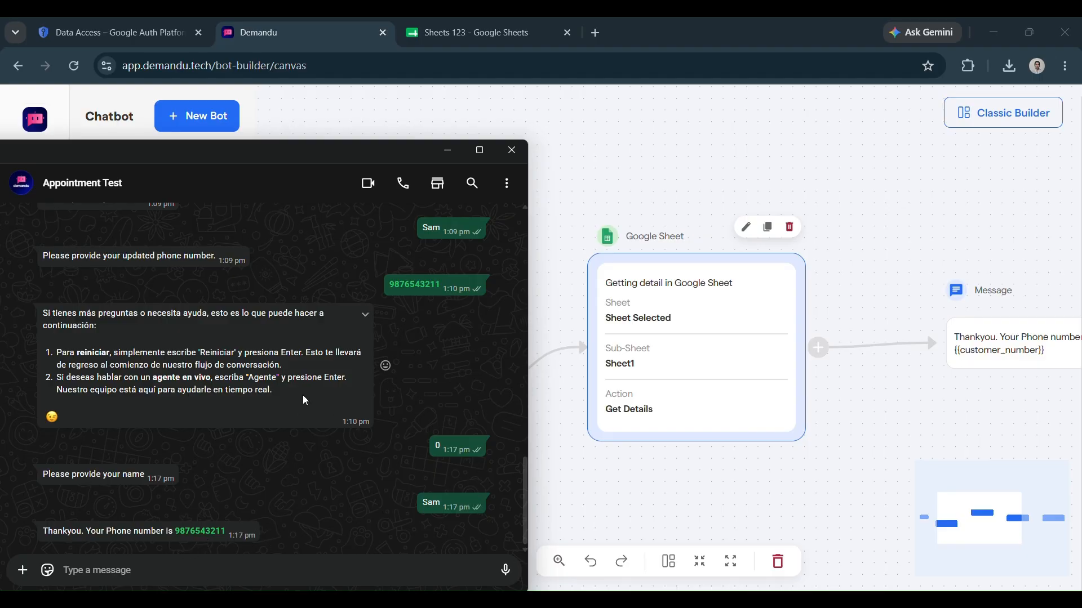
pyautogui.click(471, 36)
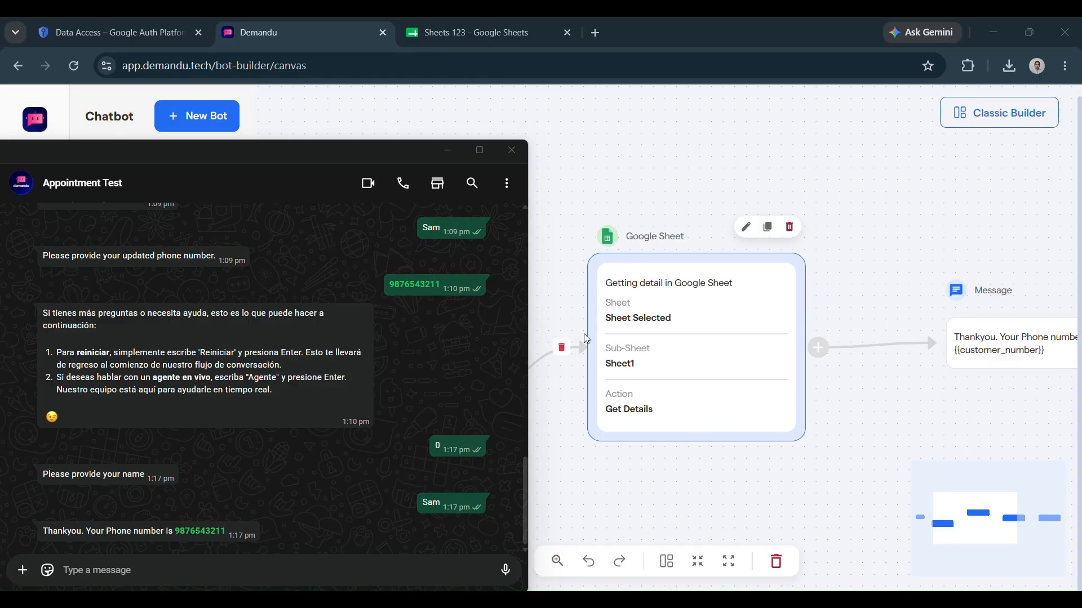
pyautogui.click(448, 153)
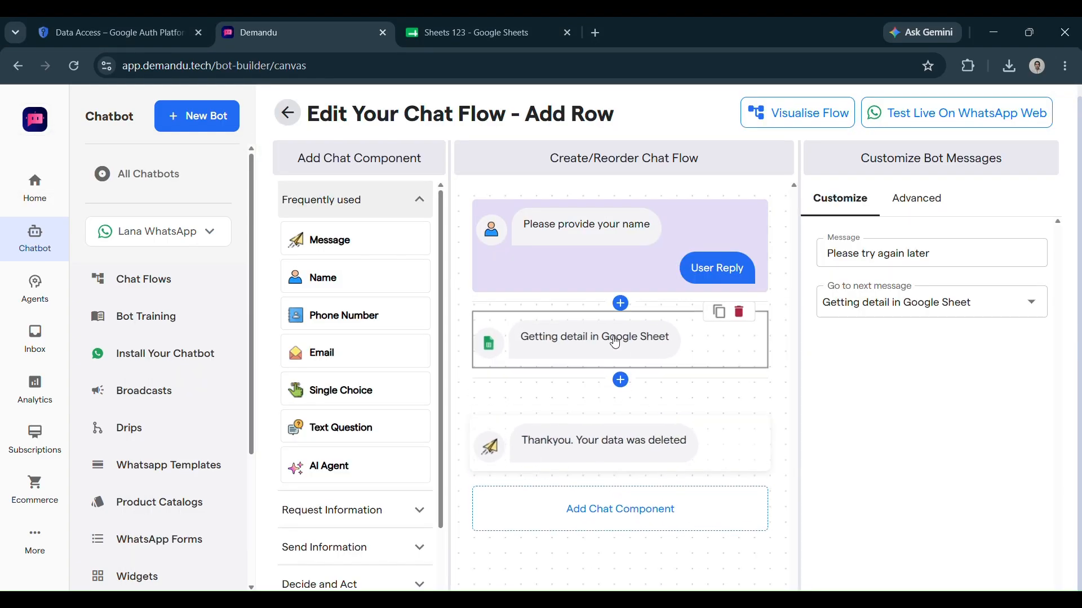
# Open the chat flow editor and confirm the Google Sheet step's action is Delete Row
pyautogui.click(614, 341)
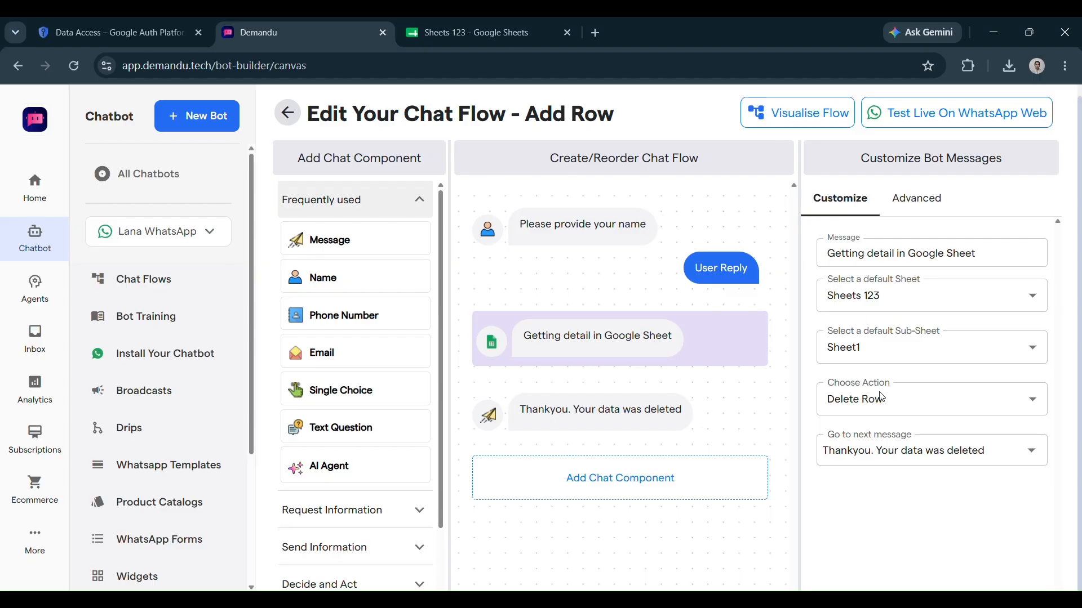
pyautogui.click(886, 411)
pyautogui.click(897, 533)
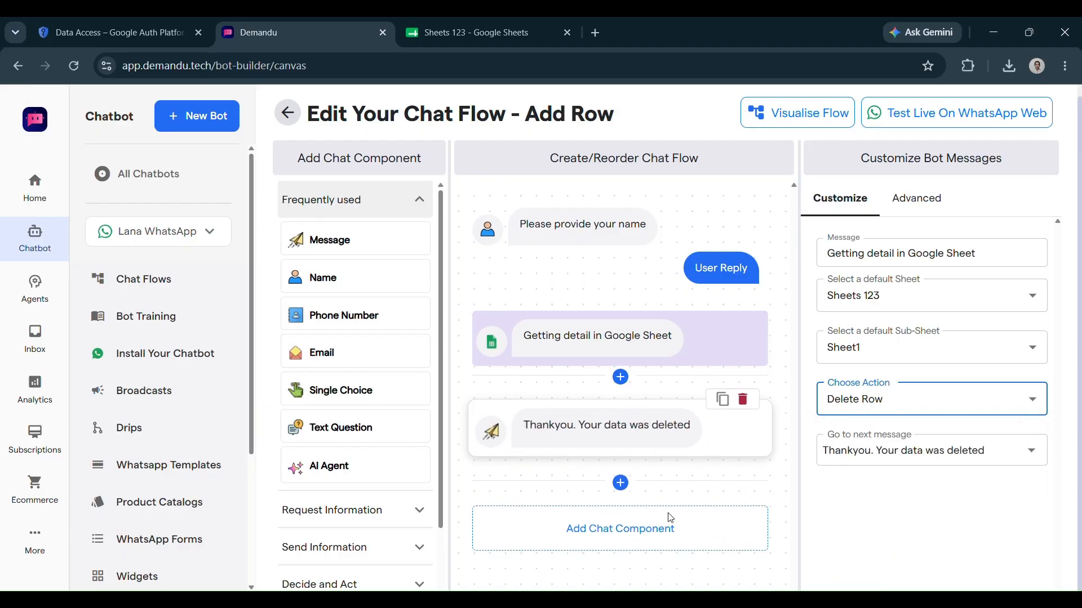
pyautogui.click(267, 600)
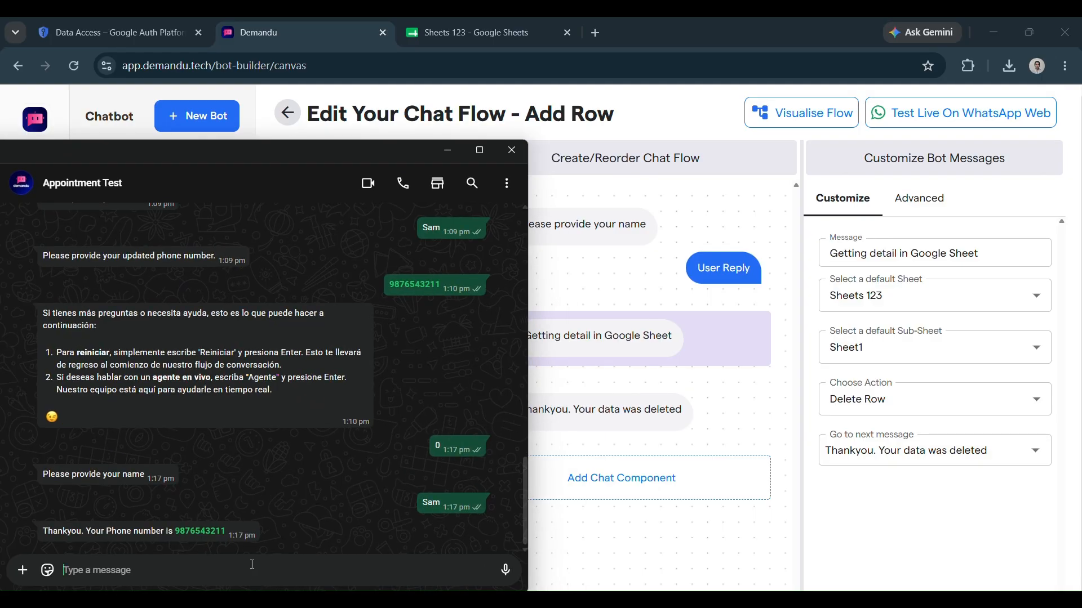
# Send 0, then 'SAm' to the bot, receiving 'Thankyou. Your data was deleted'
pyautogui.write('0')
pyautogui.press('Return')
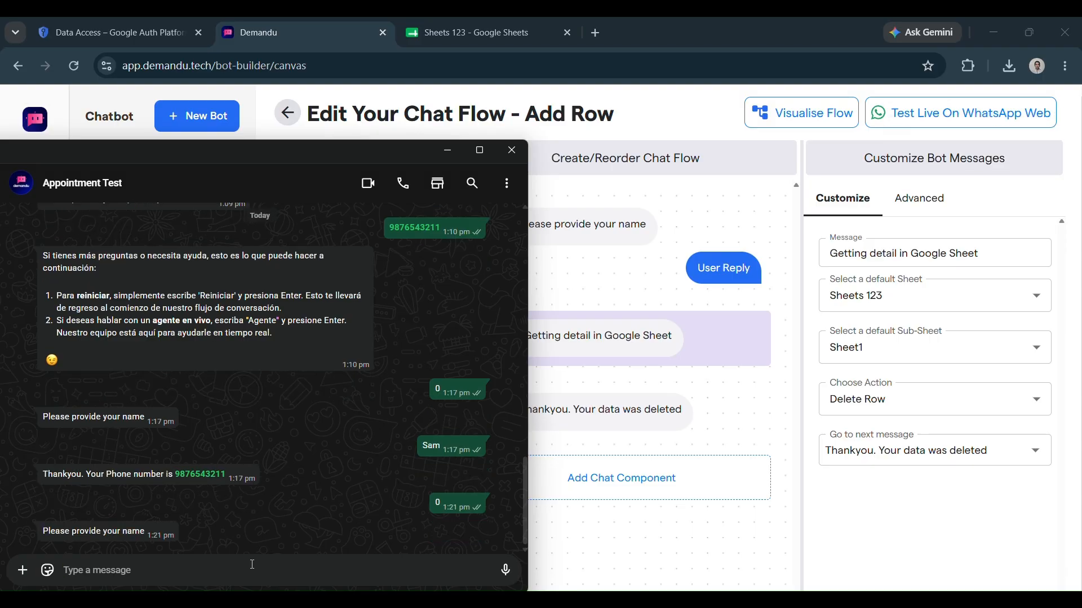
pyautogui.write('SAm')
pyautogui.press('Return')
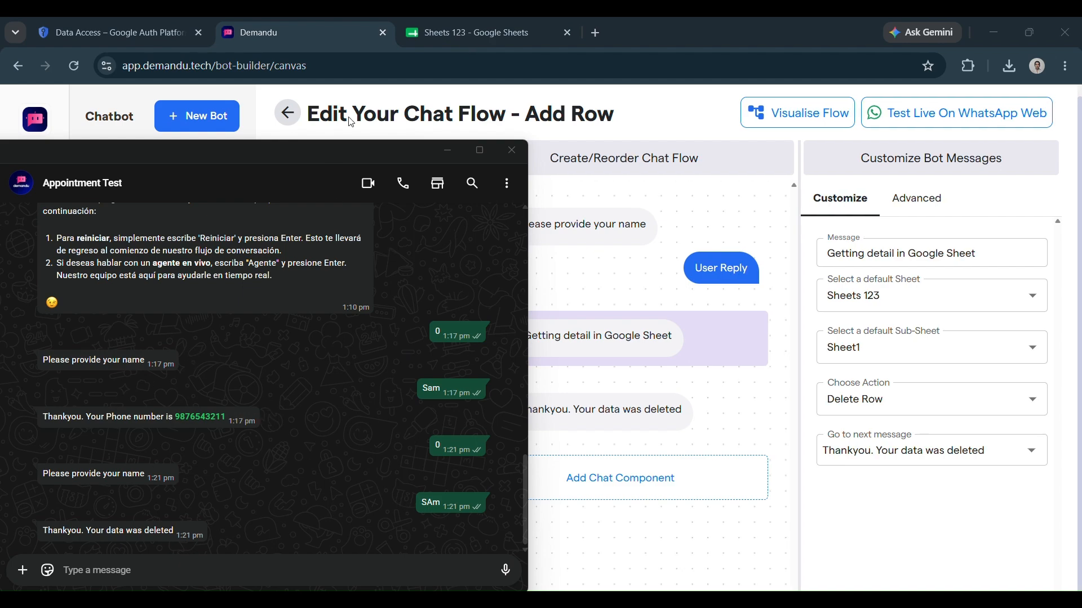
pyautogui.click(428, 22)
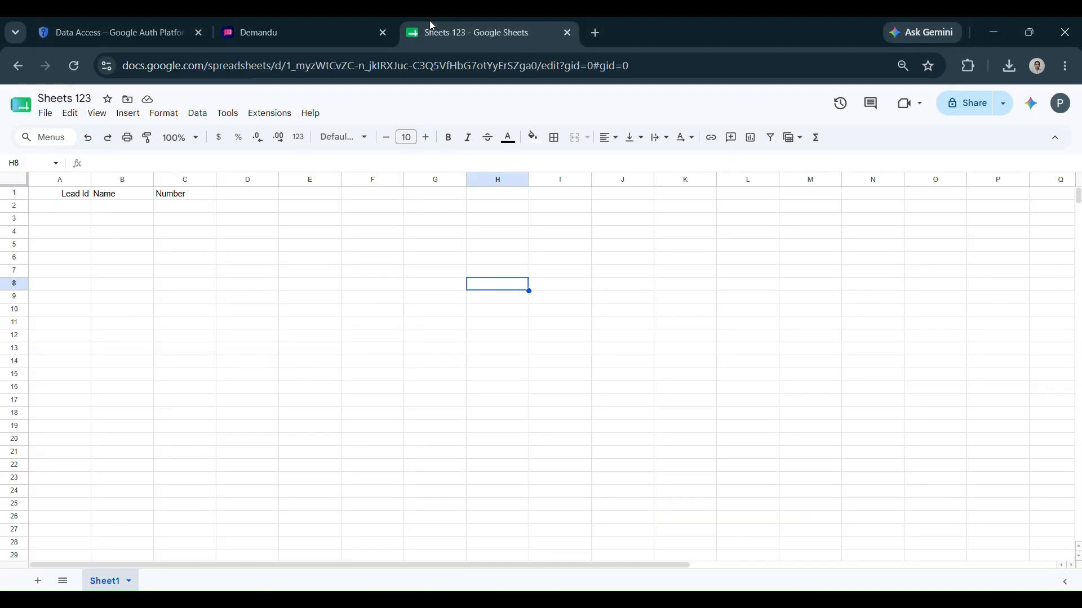
# Verify Sheets 123 row 2 is empty under the Lead Id, Name, Number headers
pyautogui.moveTo(63, 212); pyautogui.dragTo(216, 198)
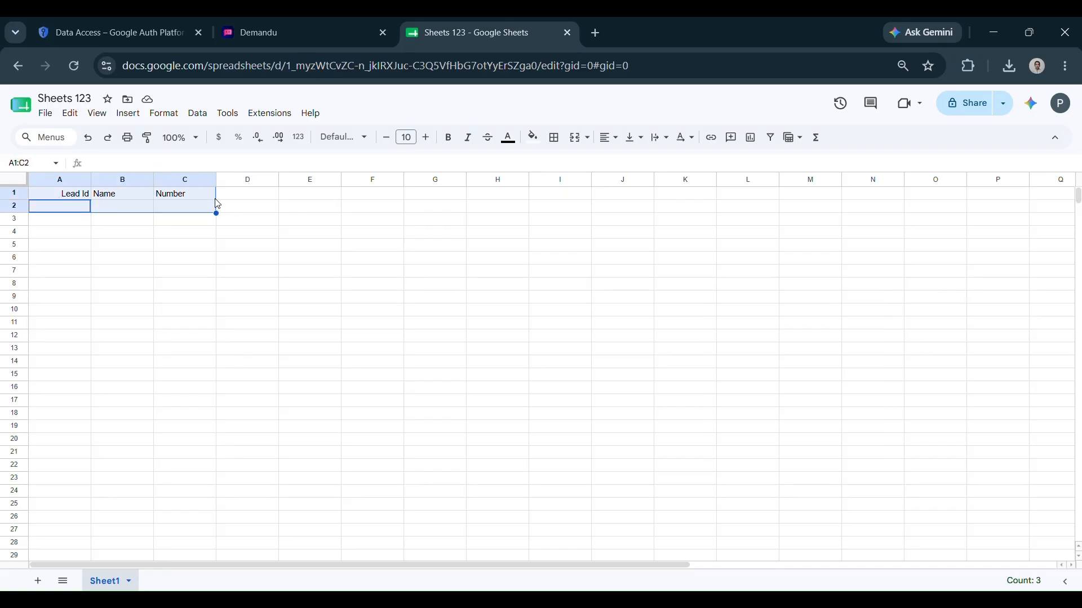
pyautogui.click(211, 288)
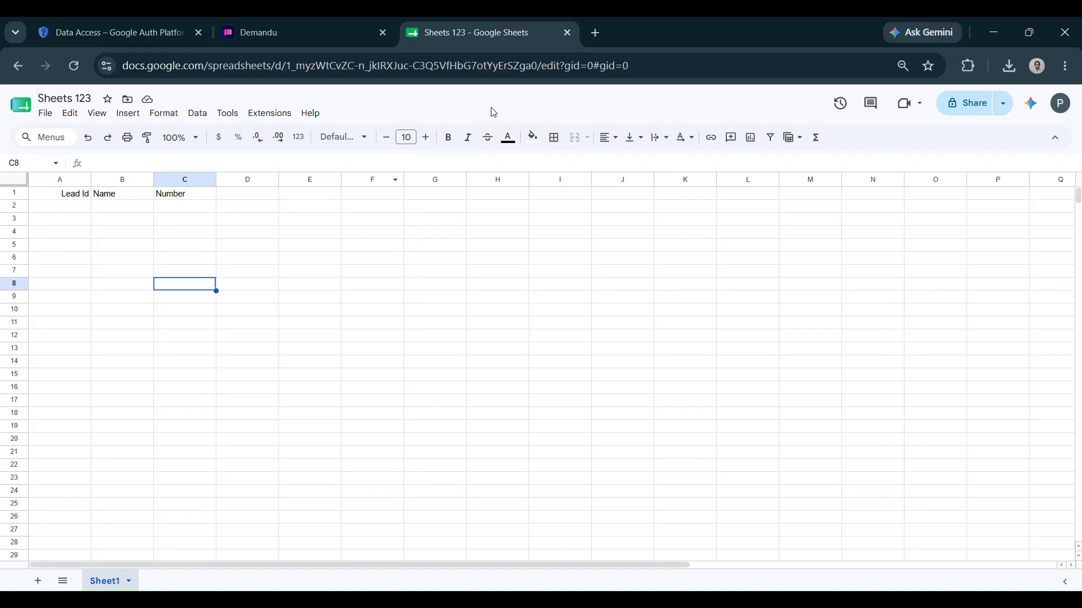
pyautogui.click(315, 32)
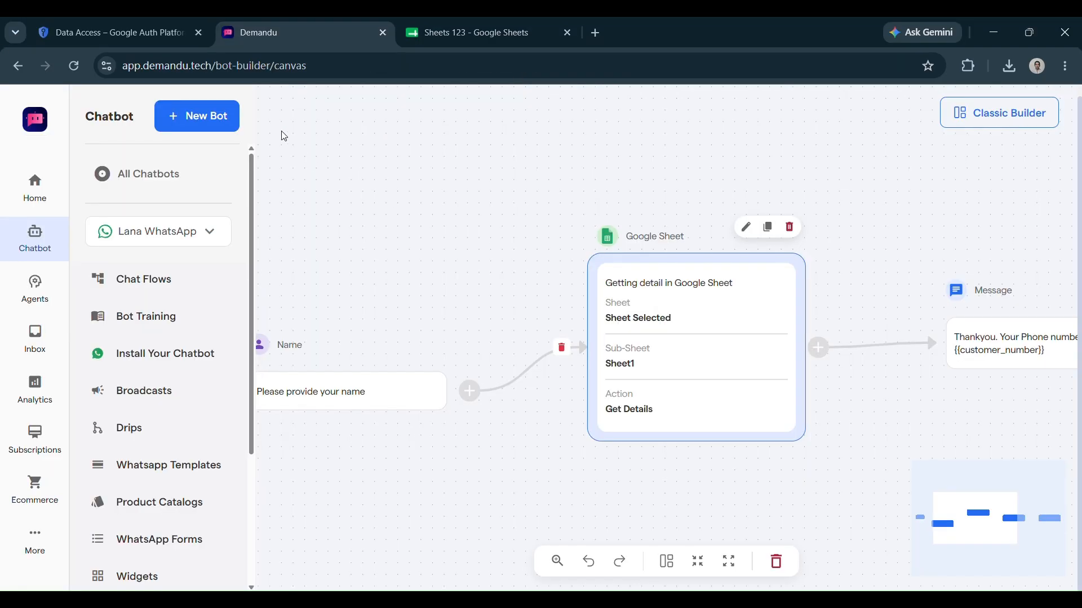
# Switch to the 'Data Access – Google Auth Platform' tab listing the sensitive Sheets and Calendar scopes
pyautogui.click(129, 34)
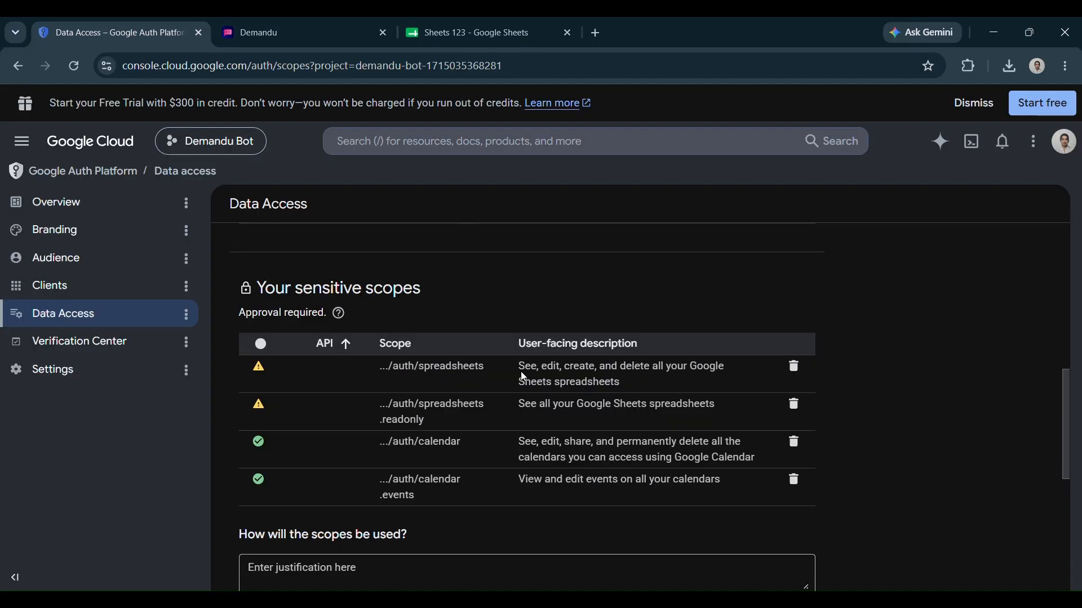